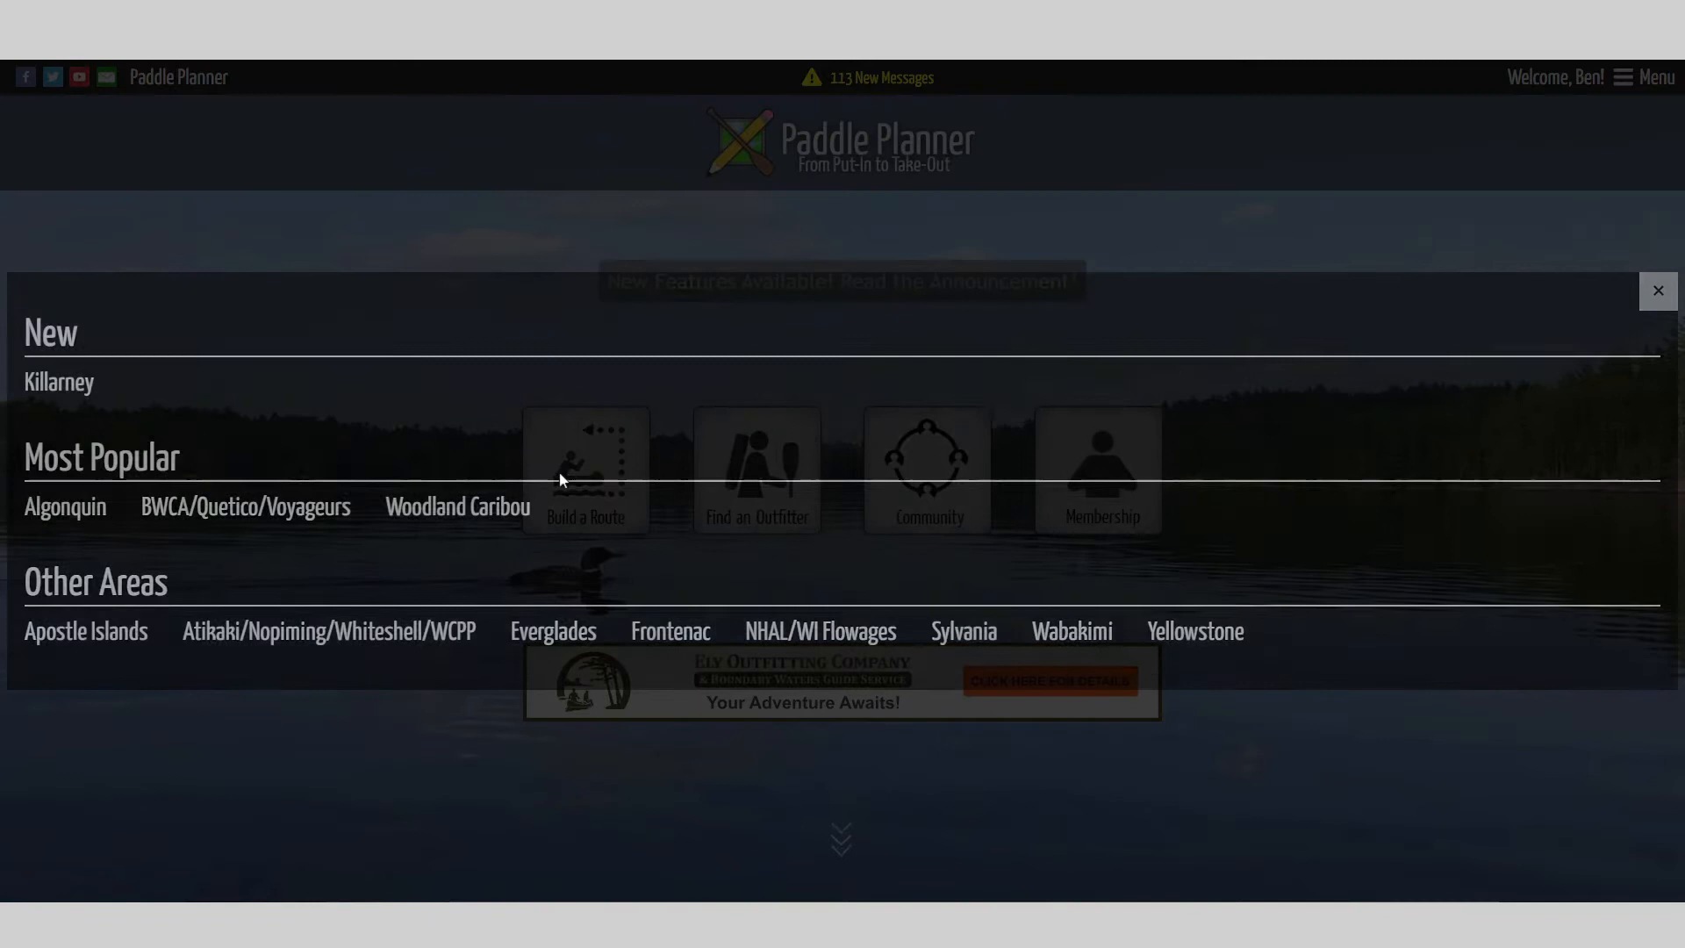
# Step: Open the route map for the Algonquin area and select Entry Point #31, Western Uplands Backpacking Trail, in Explore mode
pyautogui.click(562, 478)
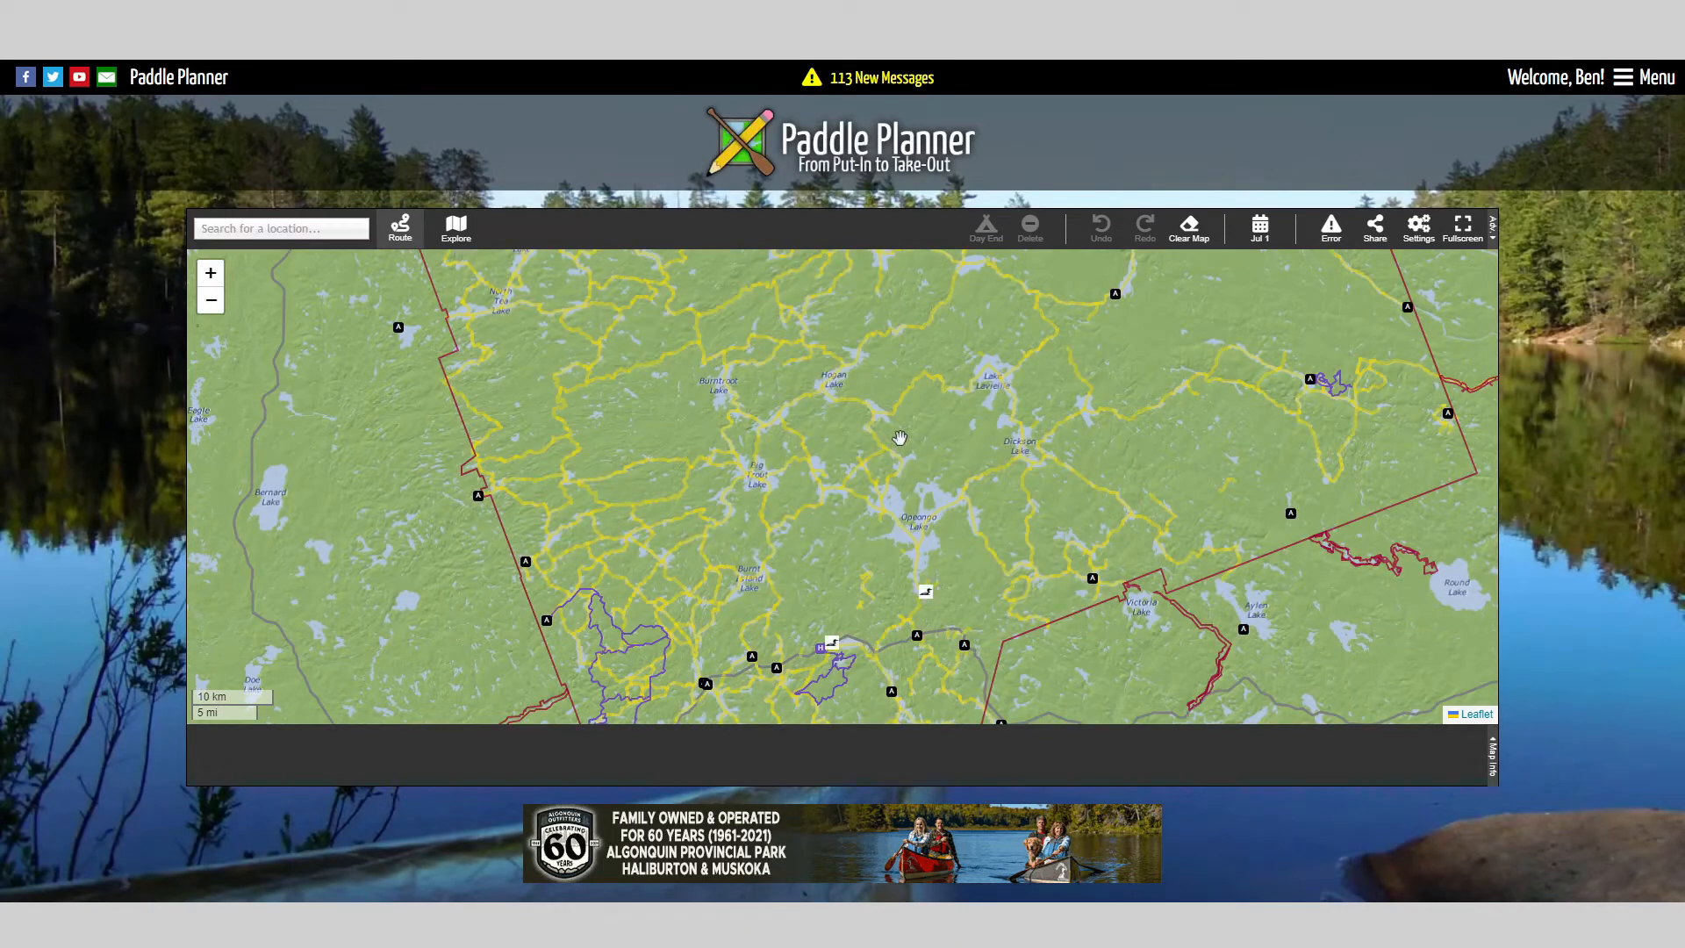
pyautogui.click(959, 364)
pyautogui.moveTo(679, 720); pyautogui.dragTo(727, 589)
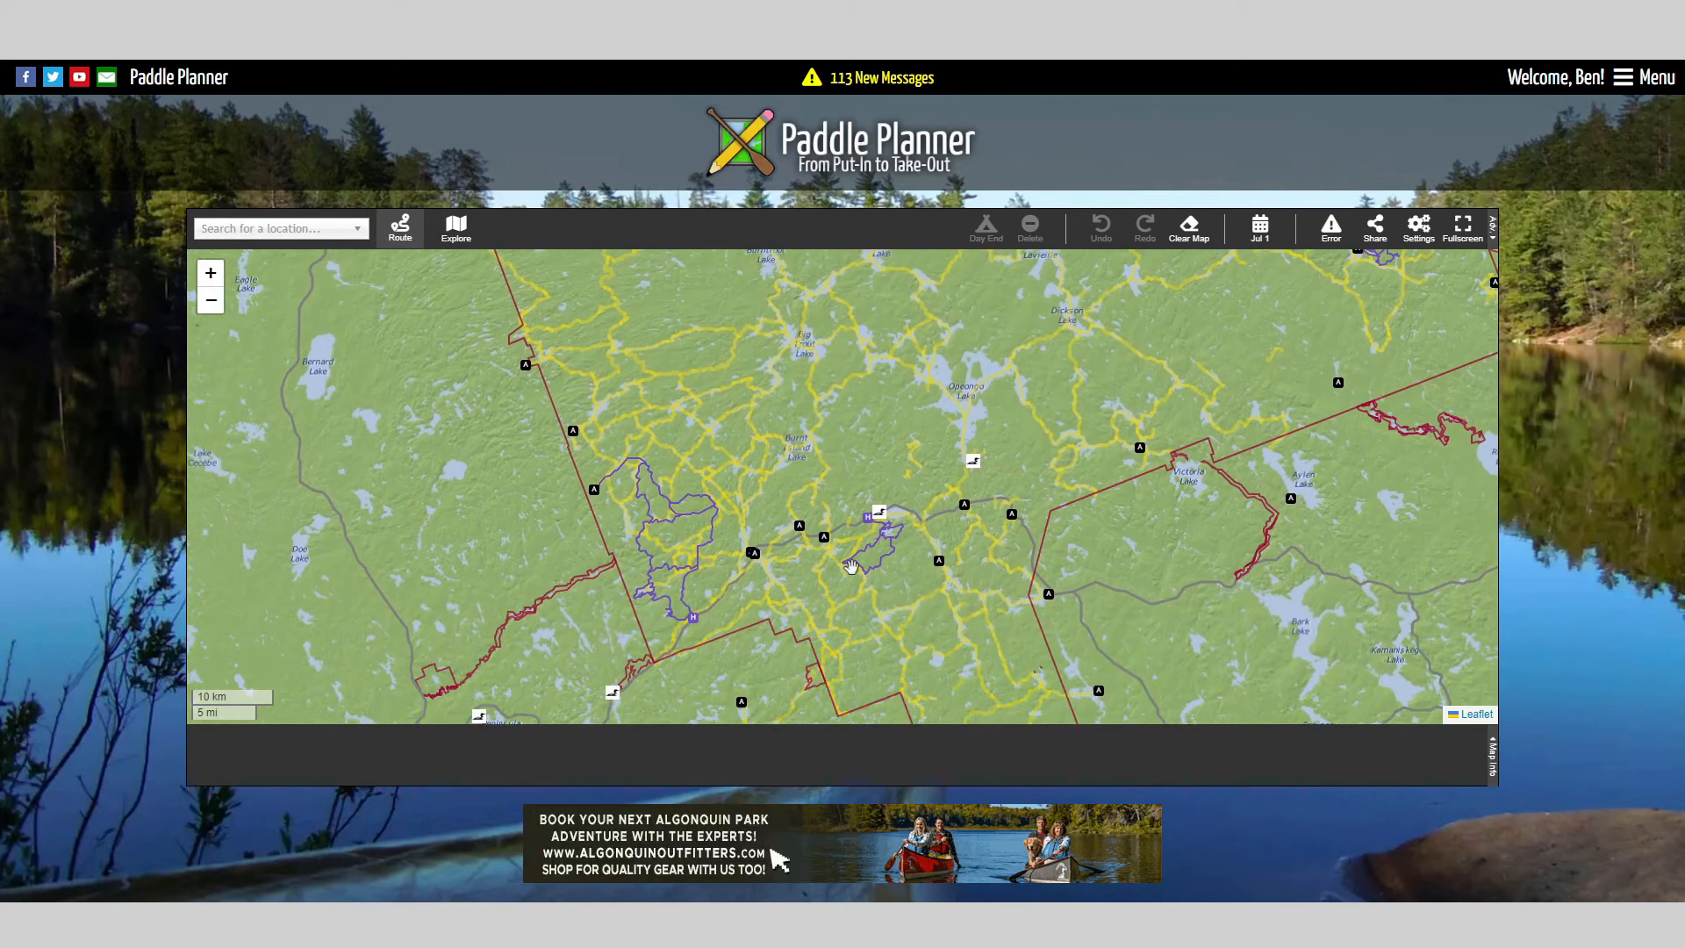
pyautogui.scroll(3, 688, 633)
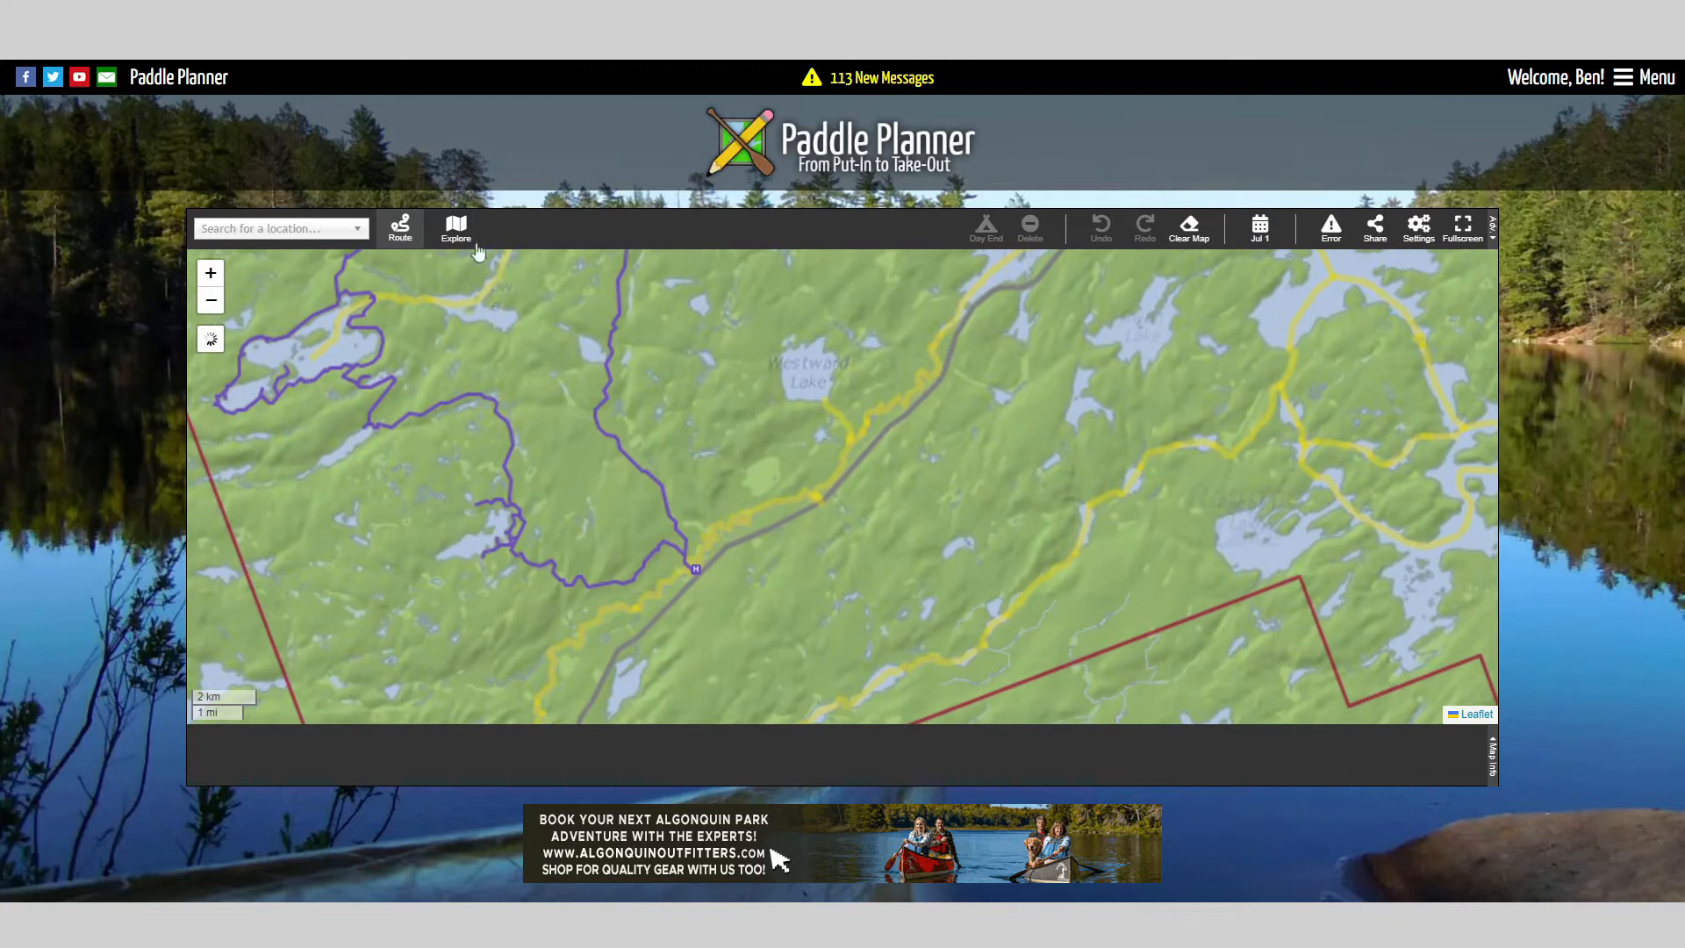
pyautogui.click(697, 572)
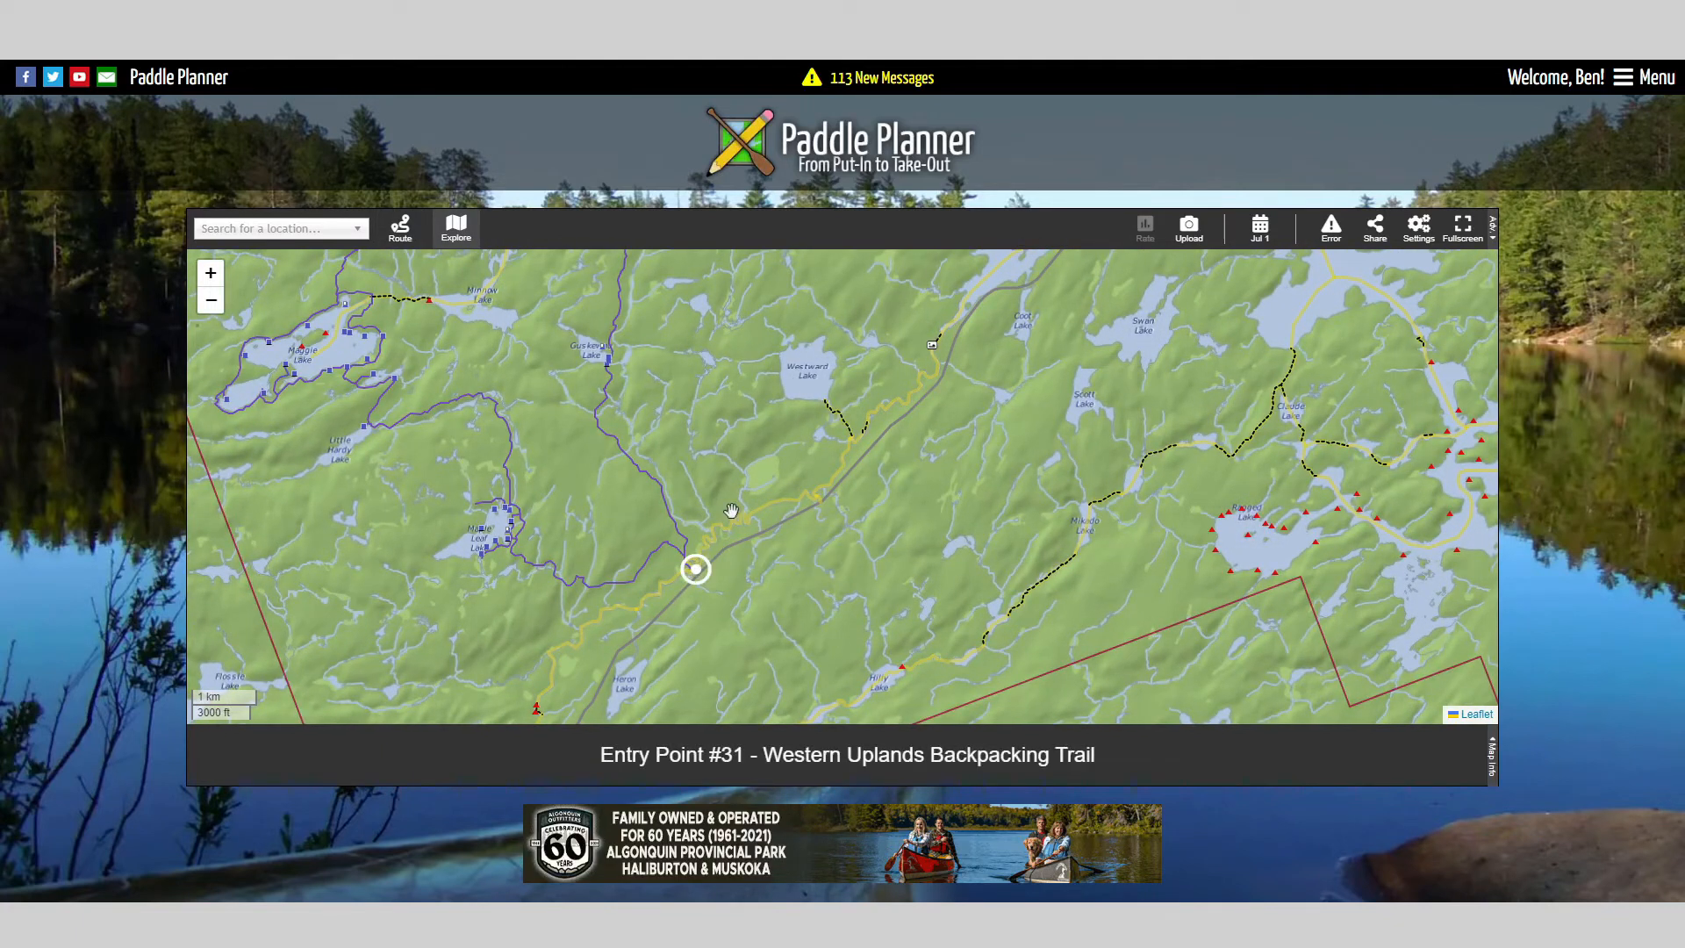
# Step: Look over the backpacking trail loops and campsites between Entry Point #31, Maggie Lake and West Harry Lake
pyautogui.moveTo(716, 449); pyautogui.dragTo(834, 534)
pyautogui.moveTo(640, 424); pyautogui.dragTo(645, 554)
pyautogui.moveTo(679, 456); pyautogui.dragTo(656, 582)
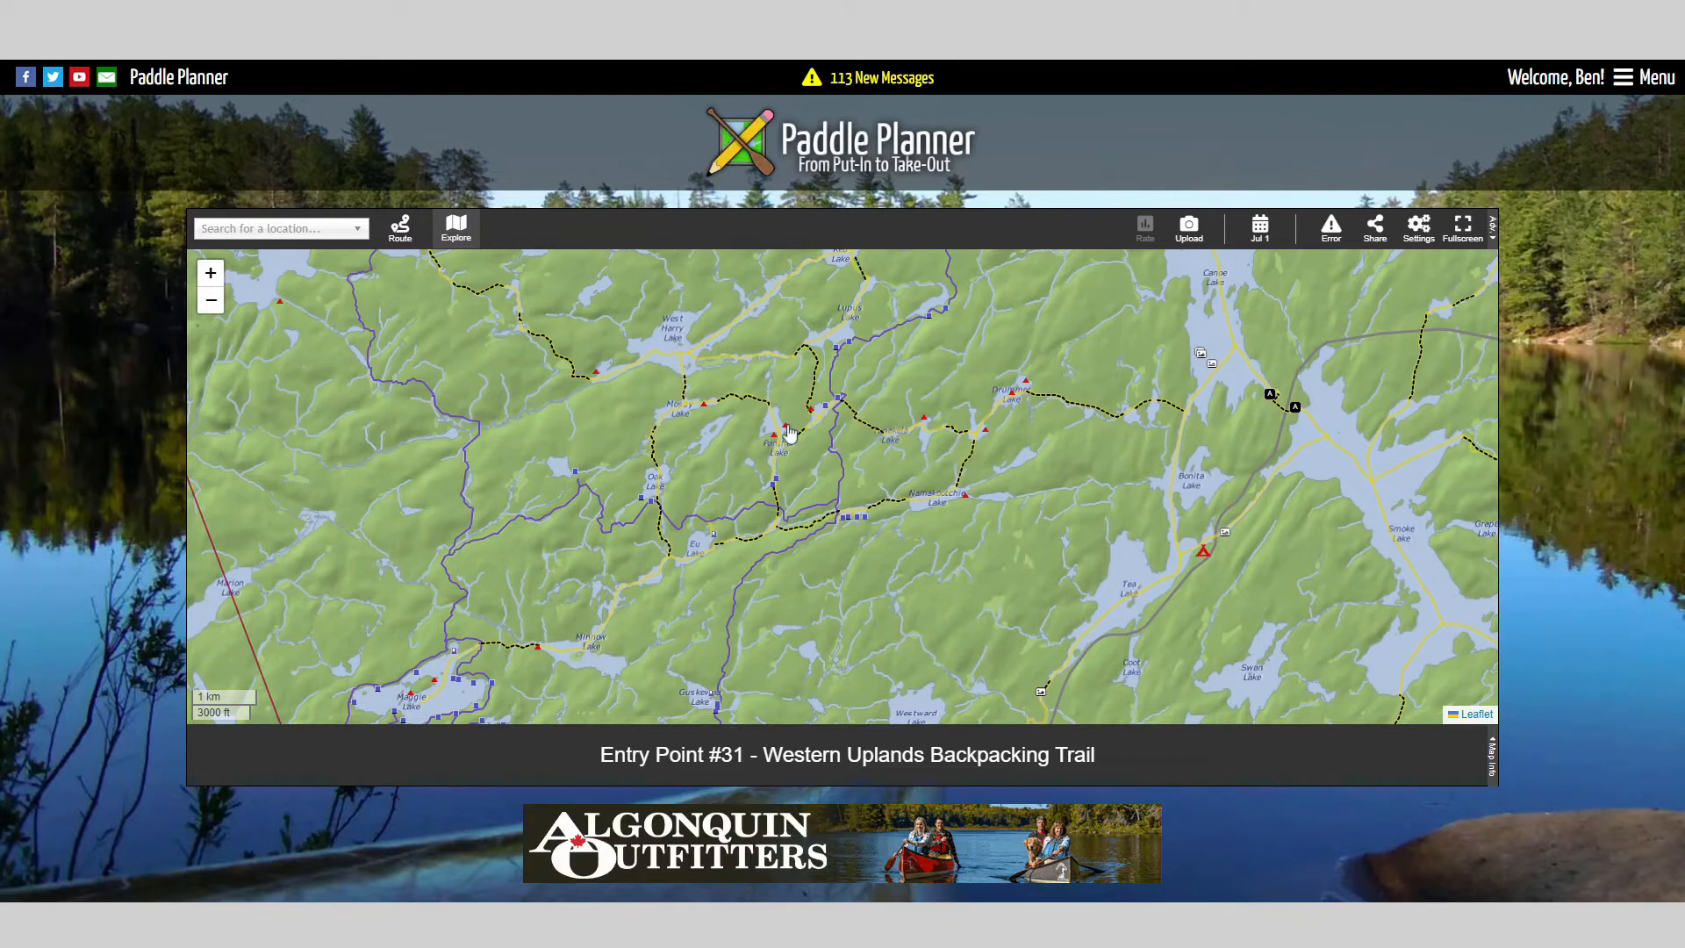
pyautogui.moveTo(709, 588); pyautogui.dragTo(697, 359)
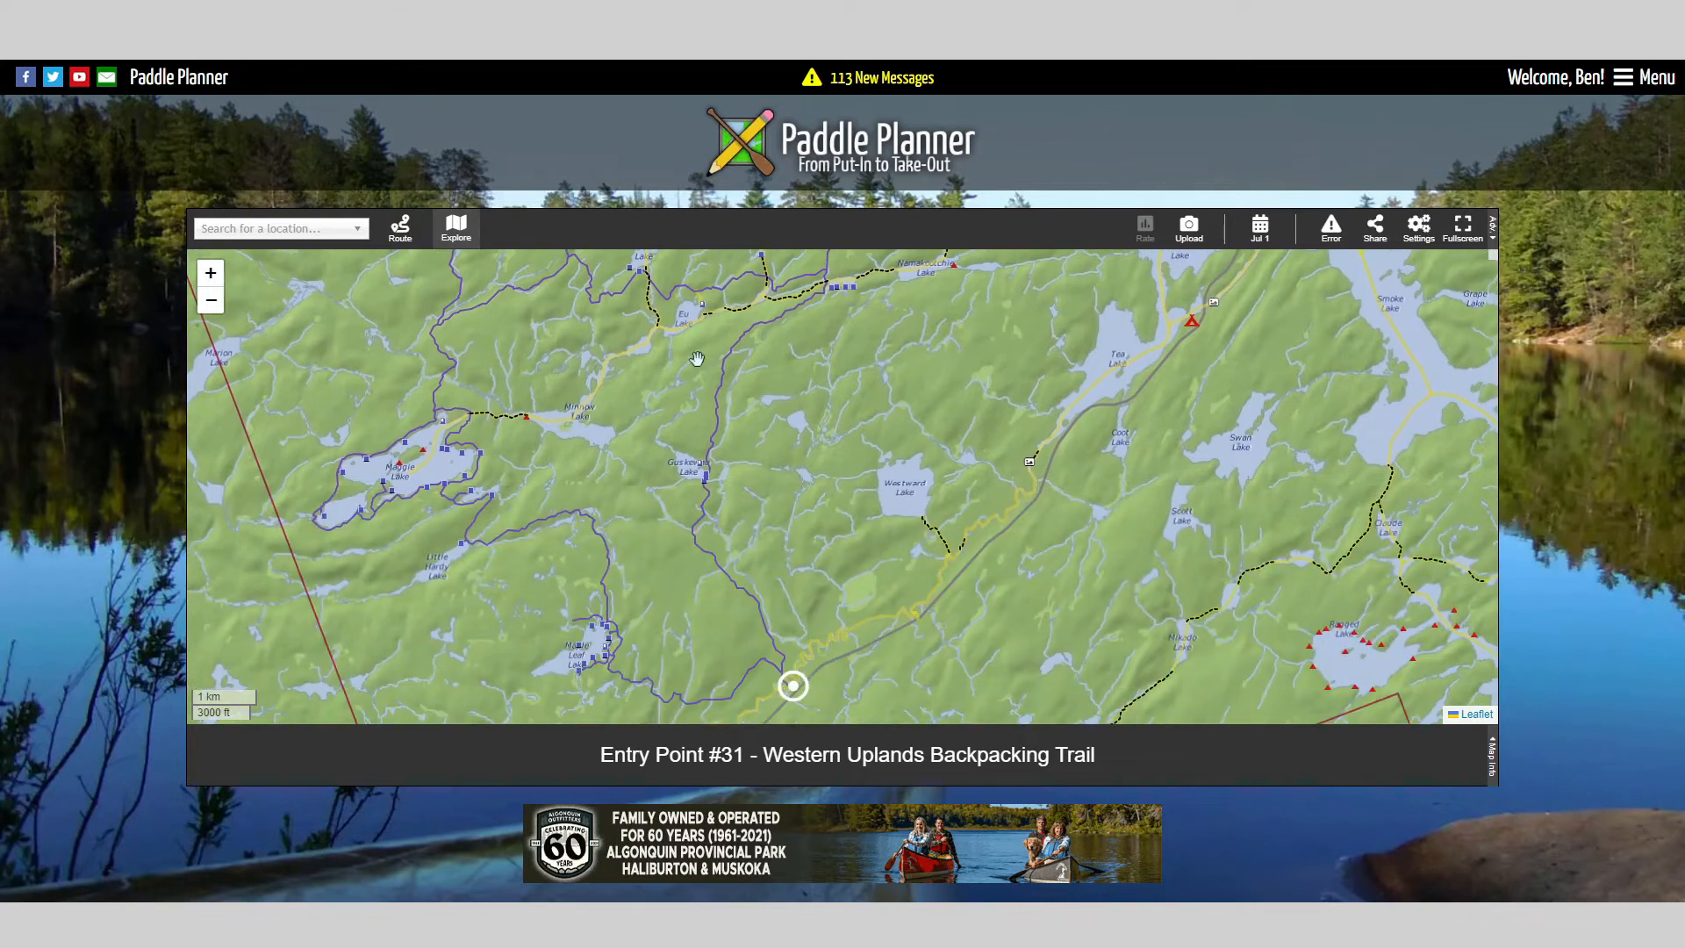
pyautogui.moveTo(770, 559); pyautogui.dragTo(725, 400)
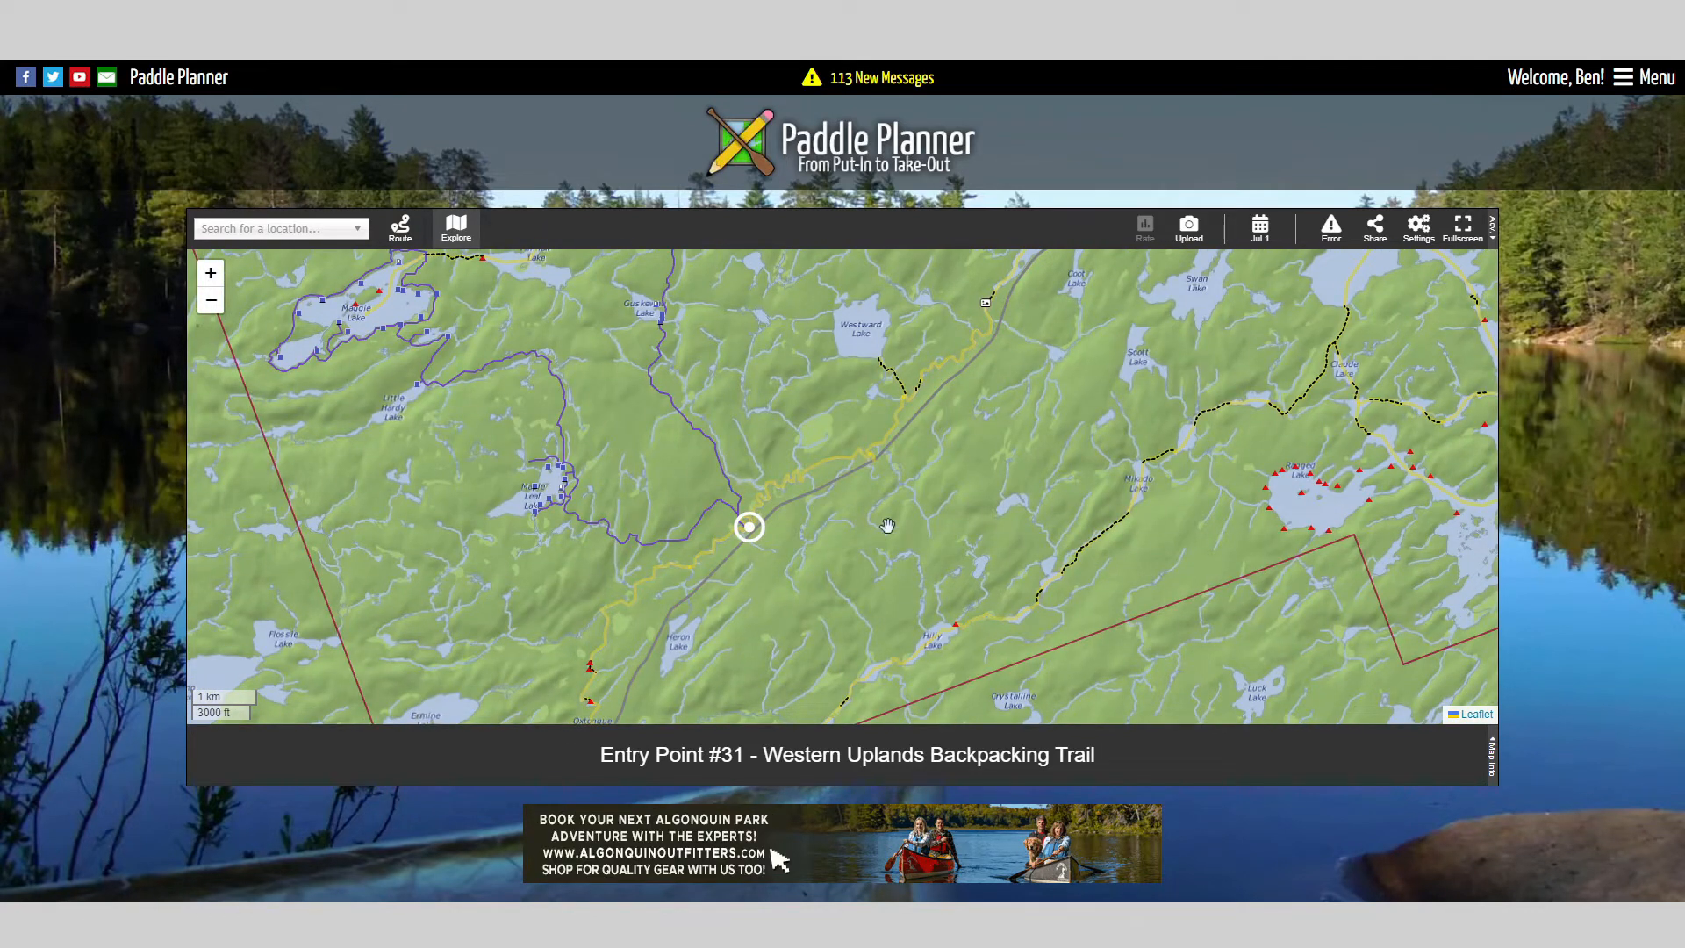
# Step: Switch the map to Route mode and open the Route Builder Settings in the options
pyautogui.click(402, 235)
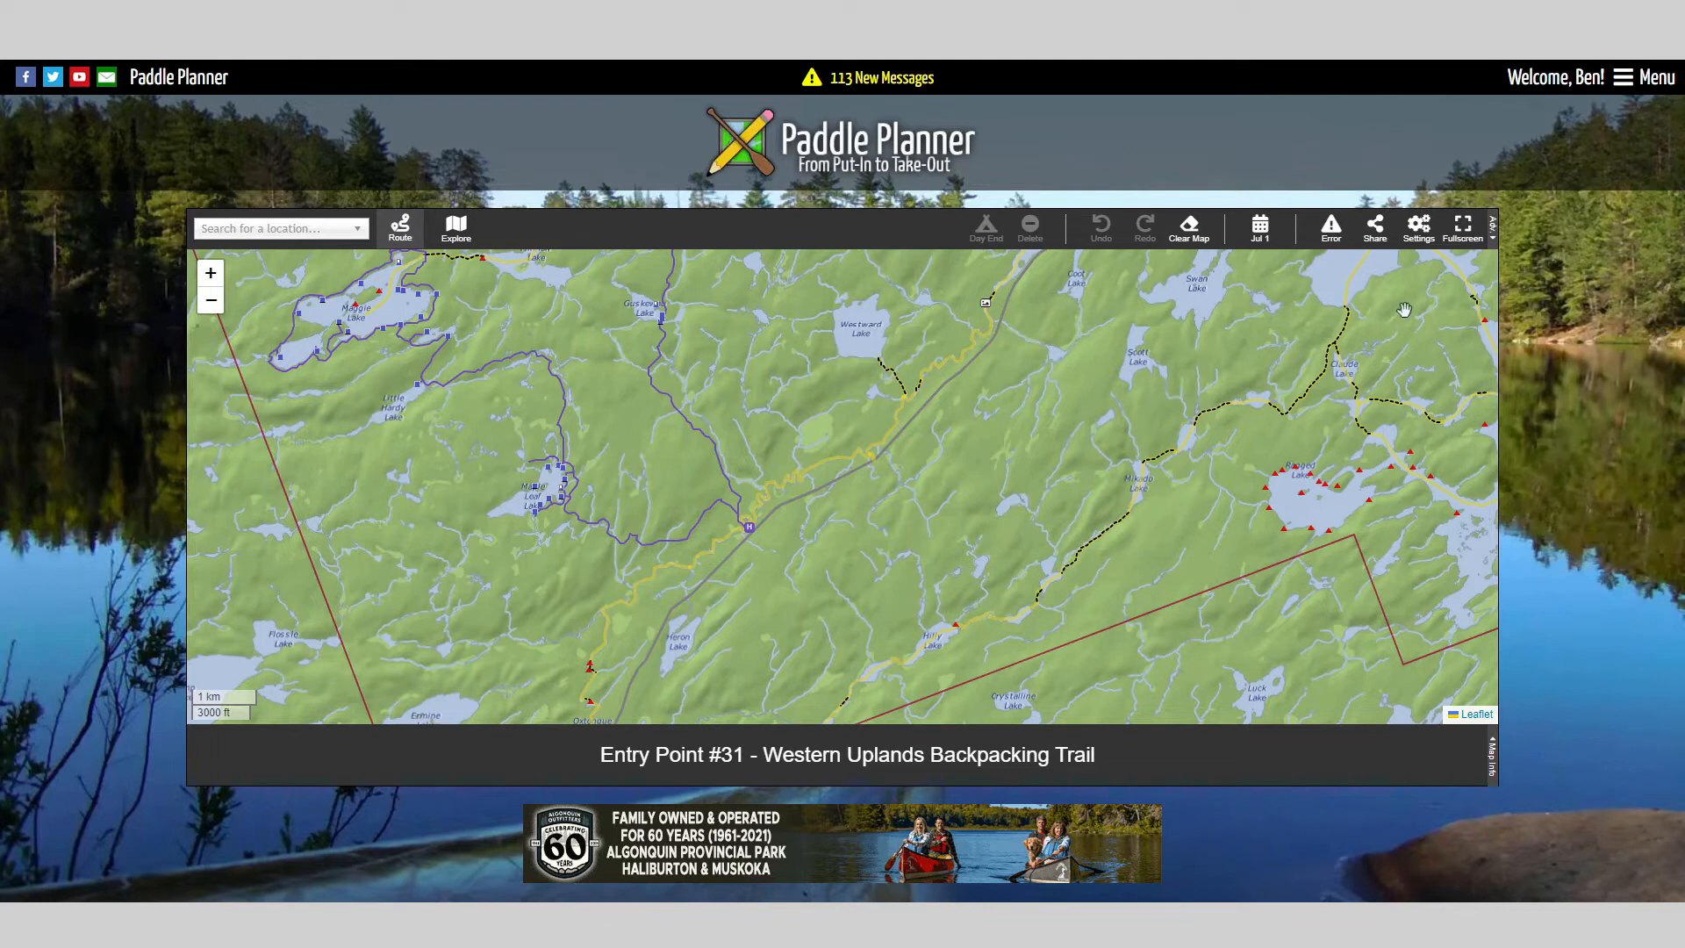
pyautogui.click(1420, 226)
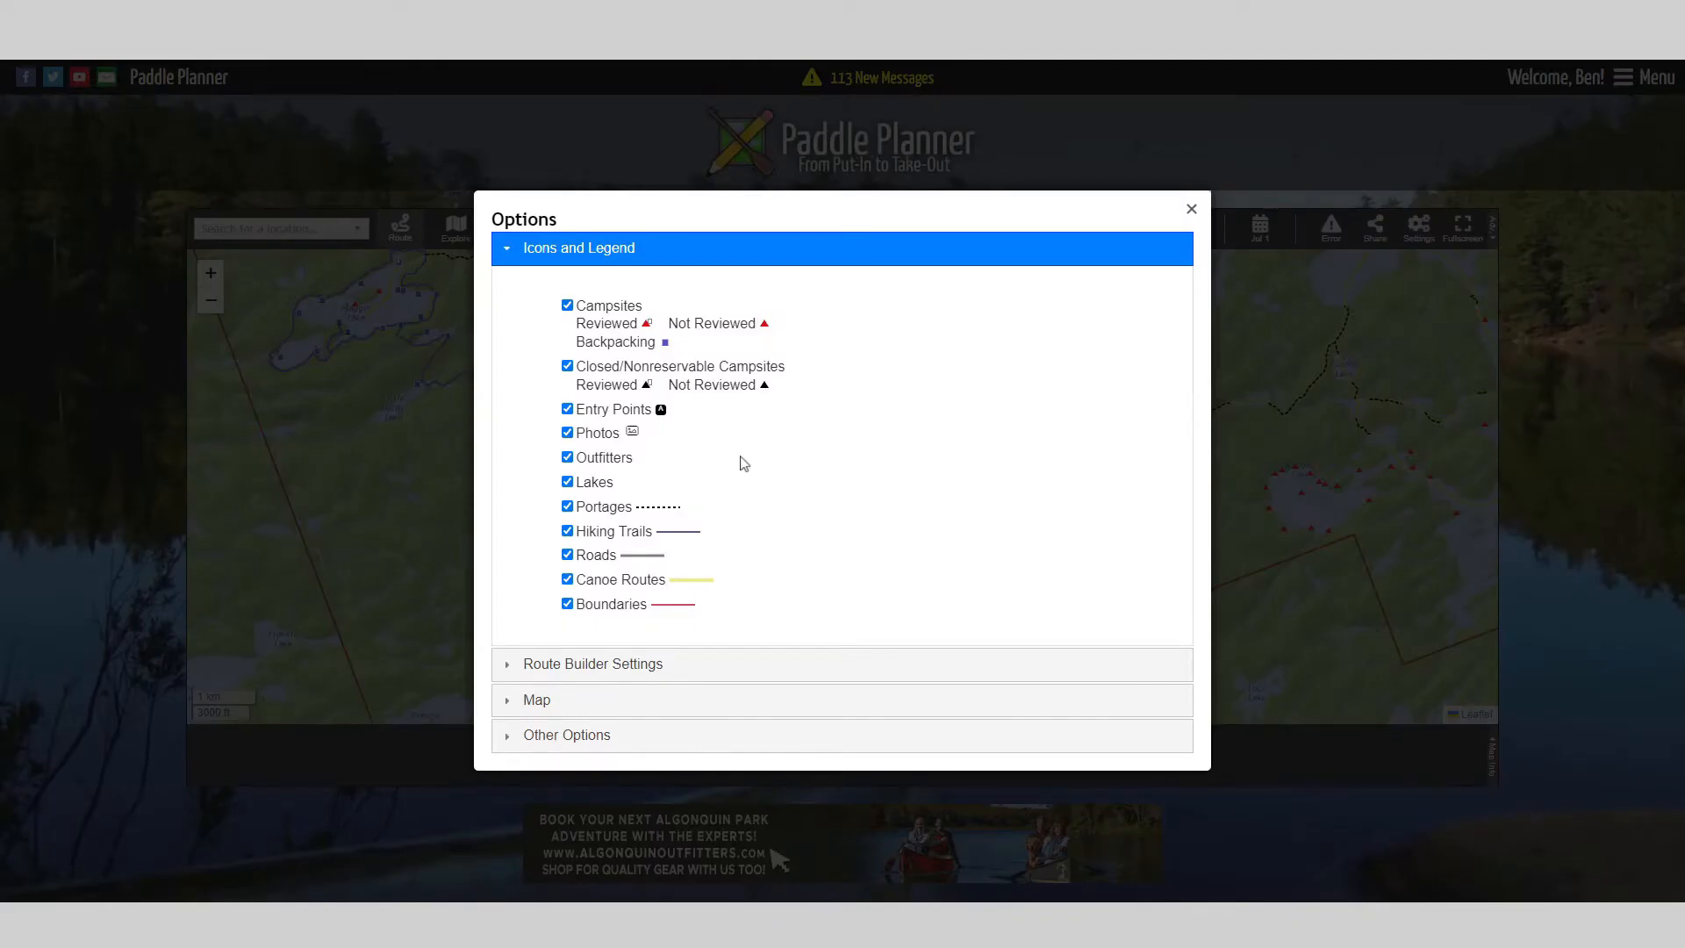
pyautogui.click(582, 673)
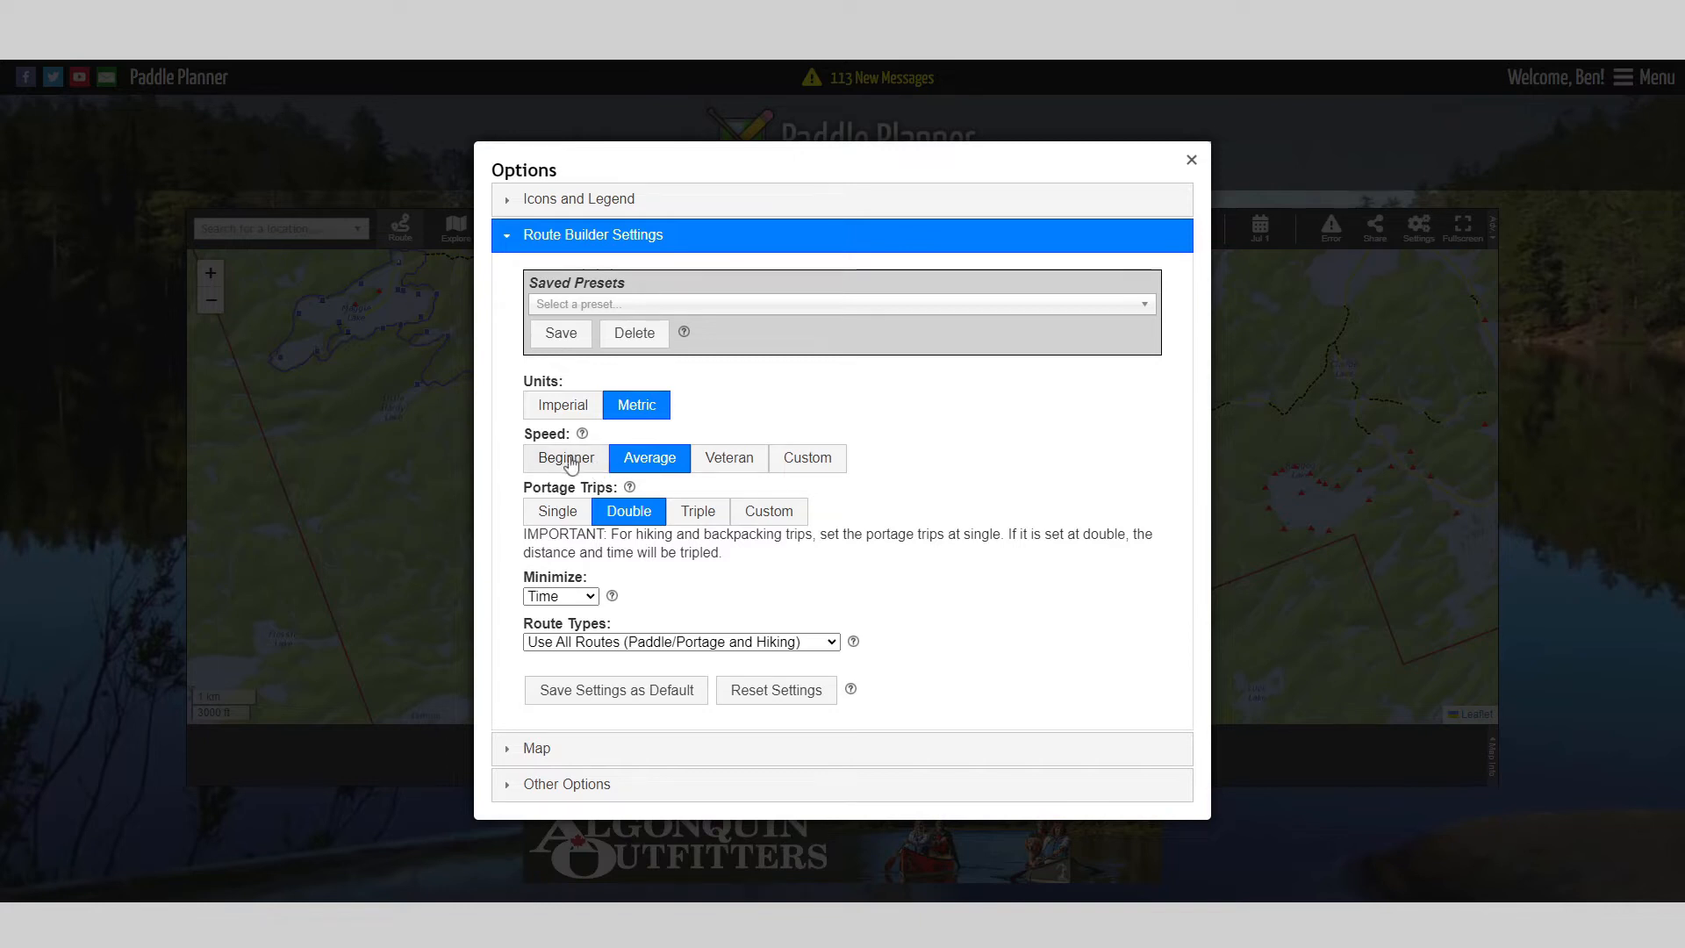
# Step: Try the Custom speed option to inspect its paddle speed, portage speed and load time fields, and return the speed to Average
pyautogui.click(823, 463)
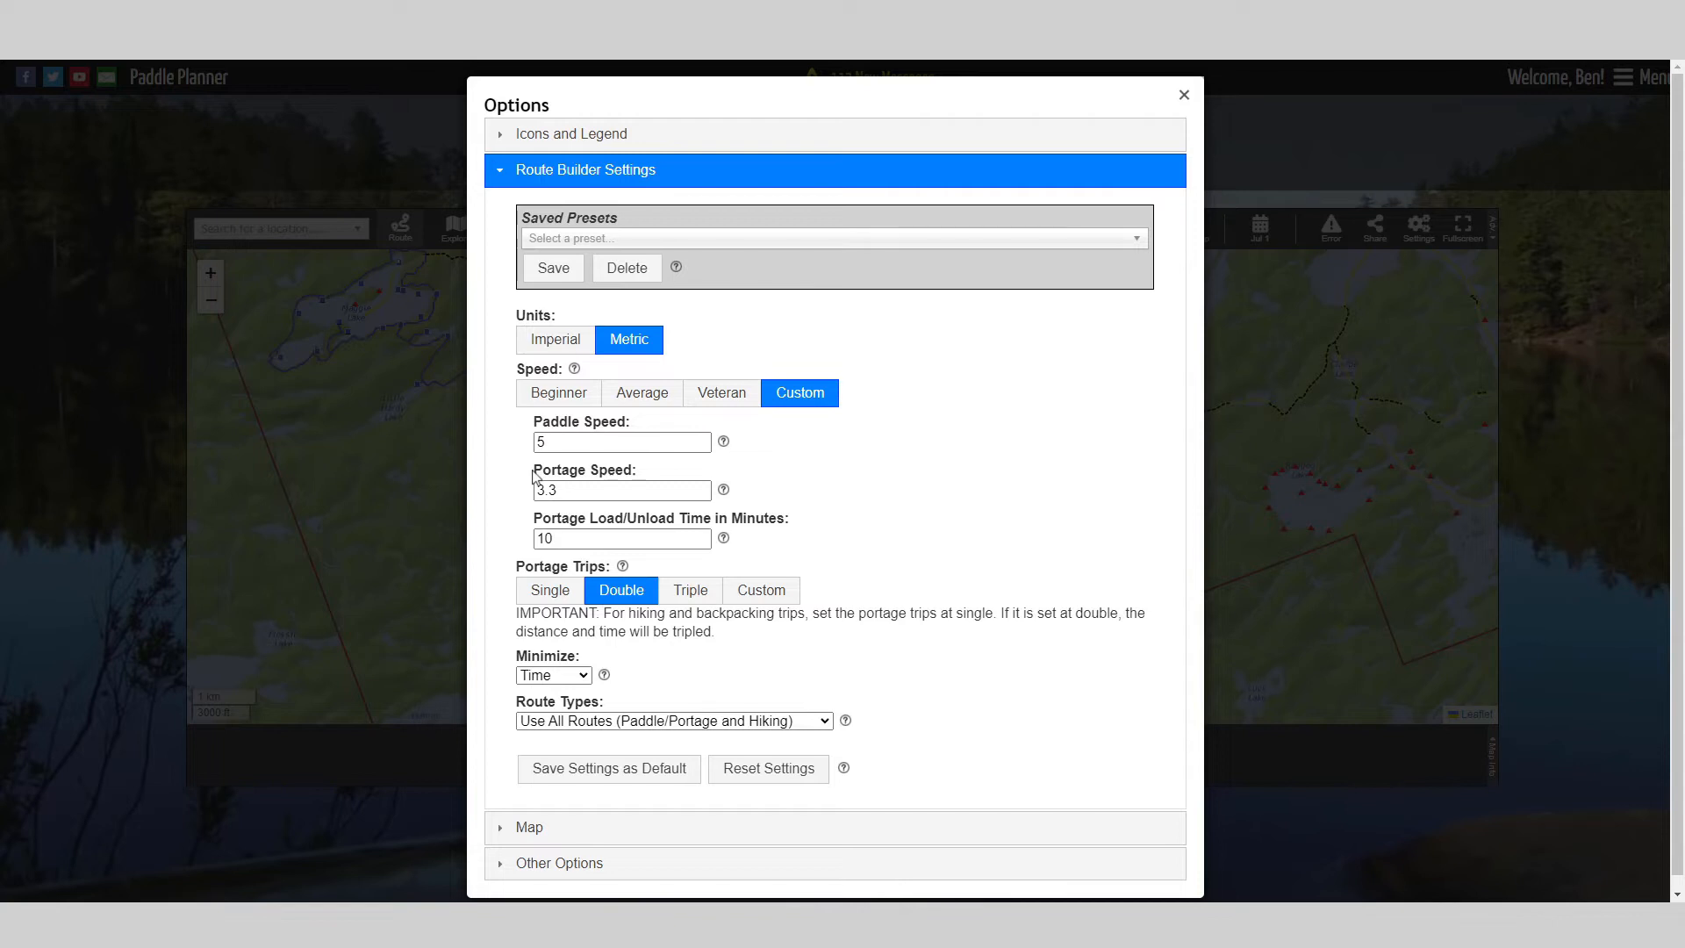
pyautogui.moveTo(537, 498); pyautogui.dragTo(560, 491)
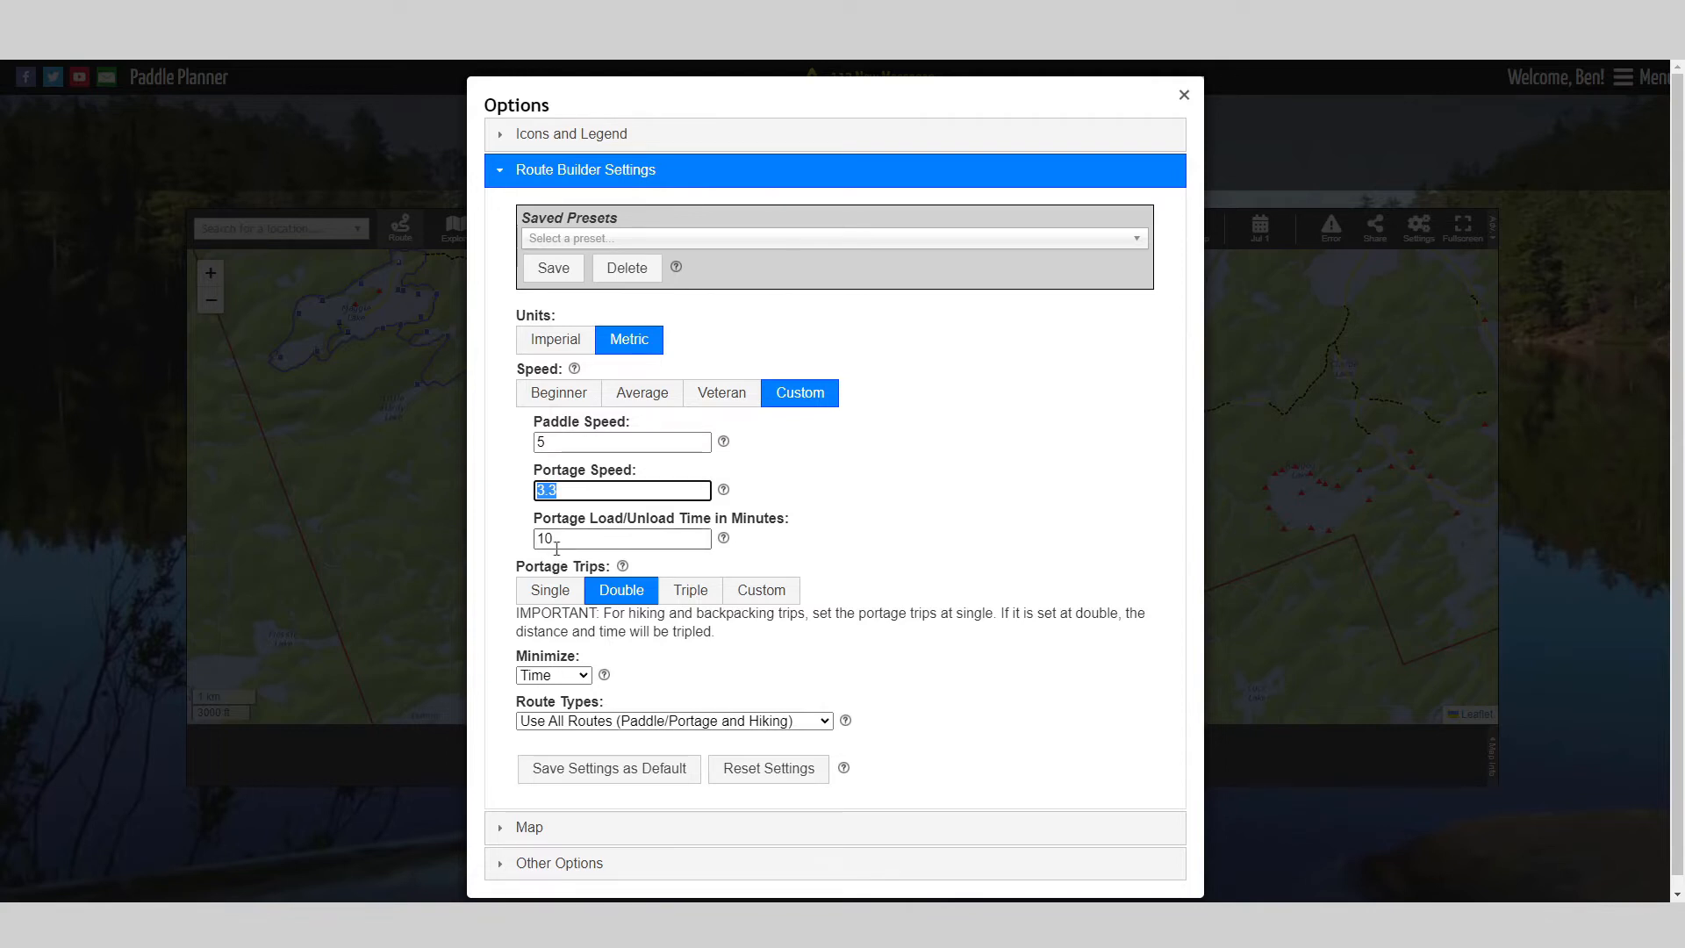
pyautogui.click(787, 392)
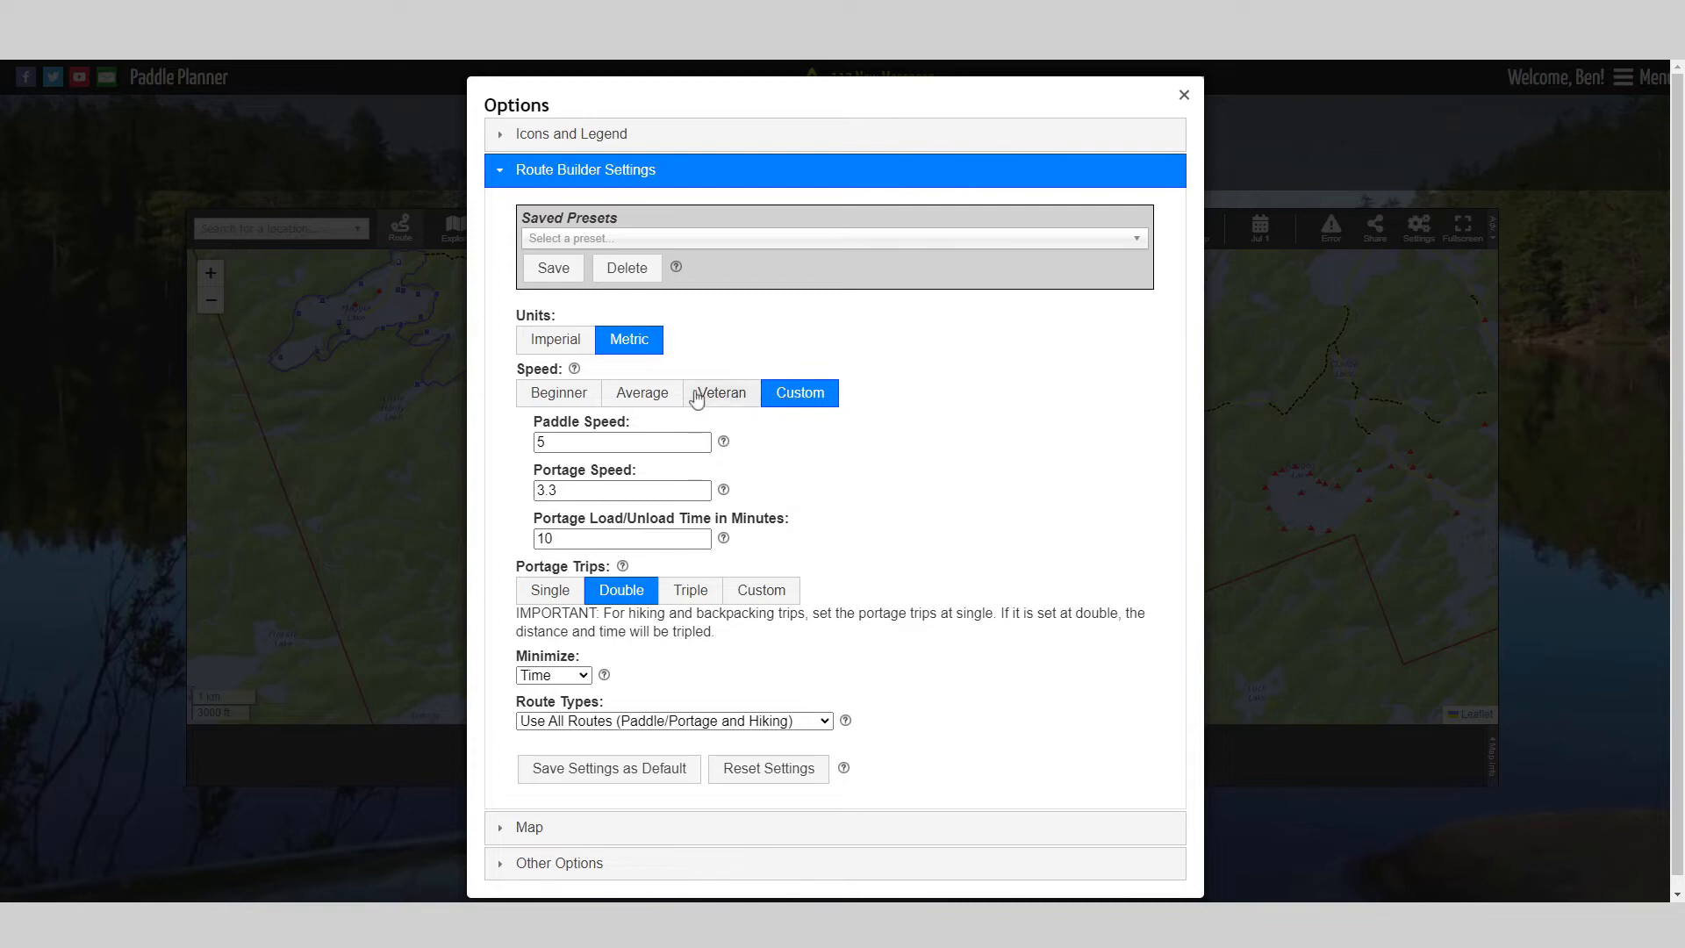
pyautogui.click(642, 393)
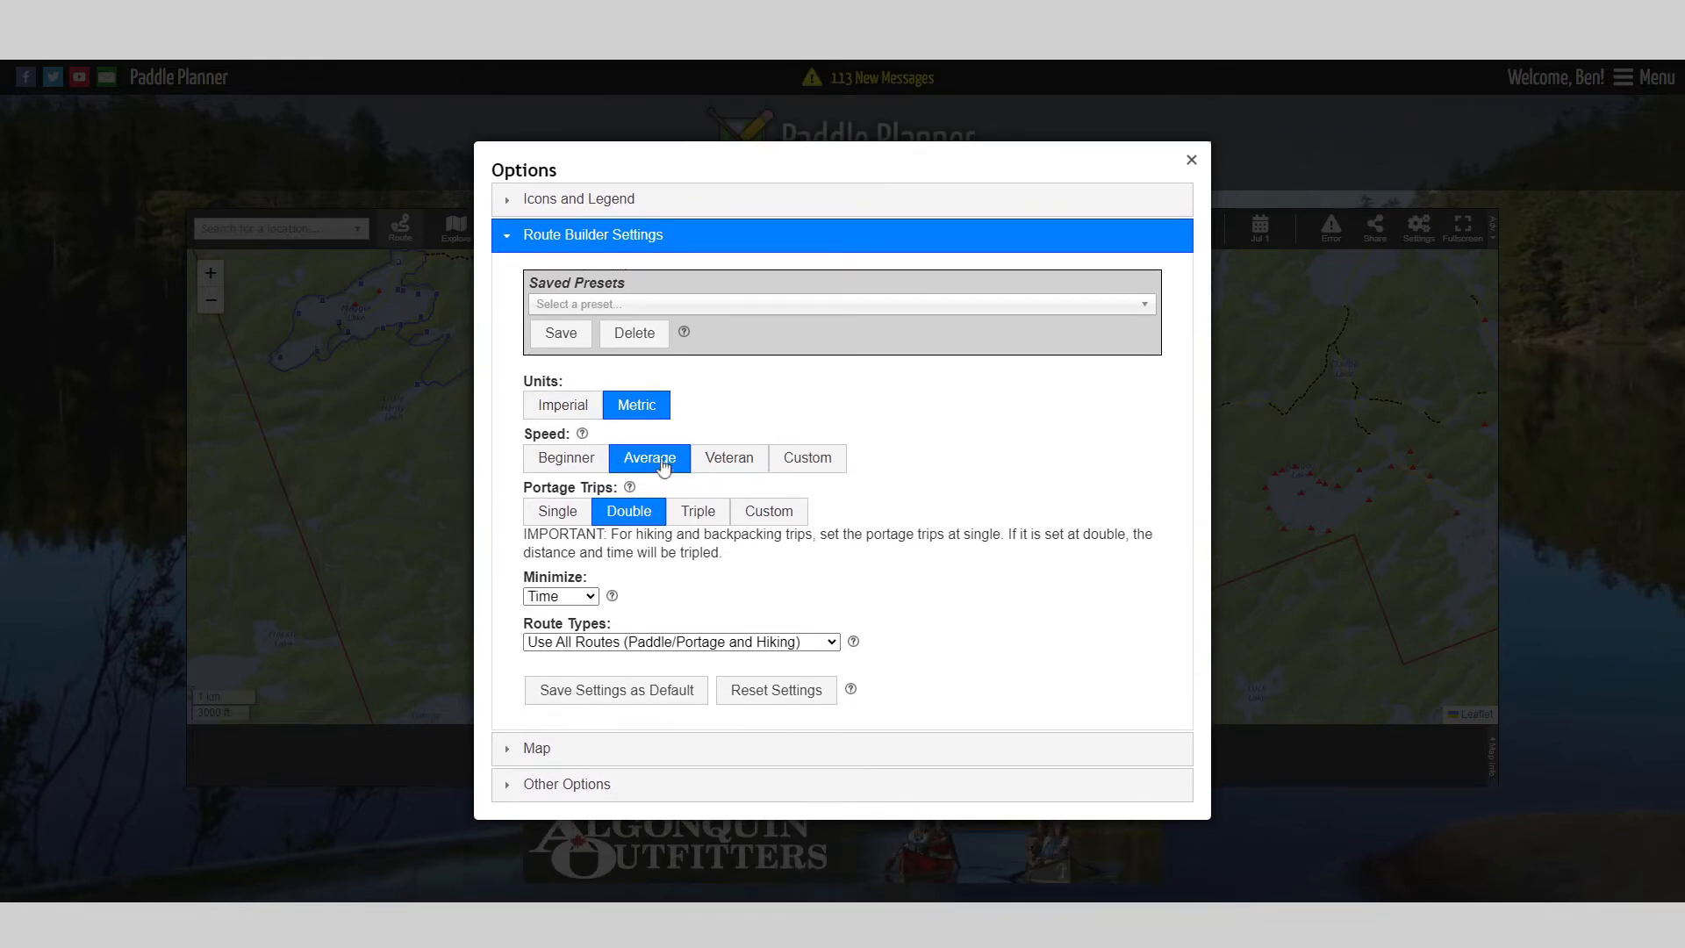
# Step: Set the portage trips to Single for a hiking trip and close the options
pyautogui.click(560, 517)
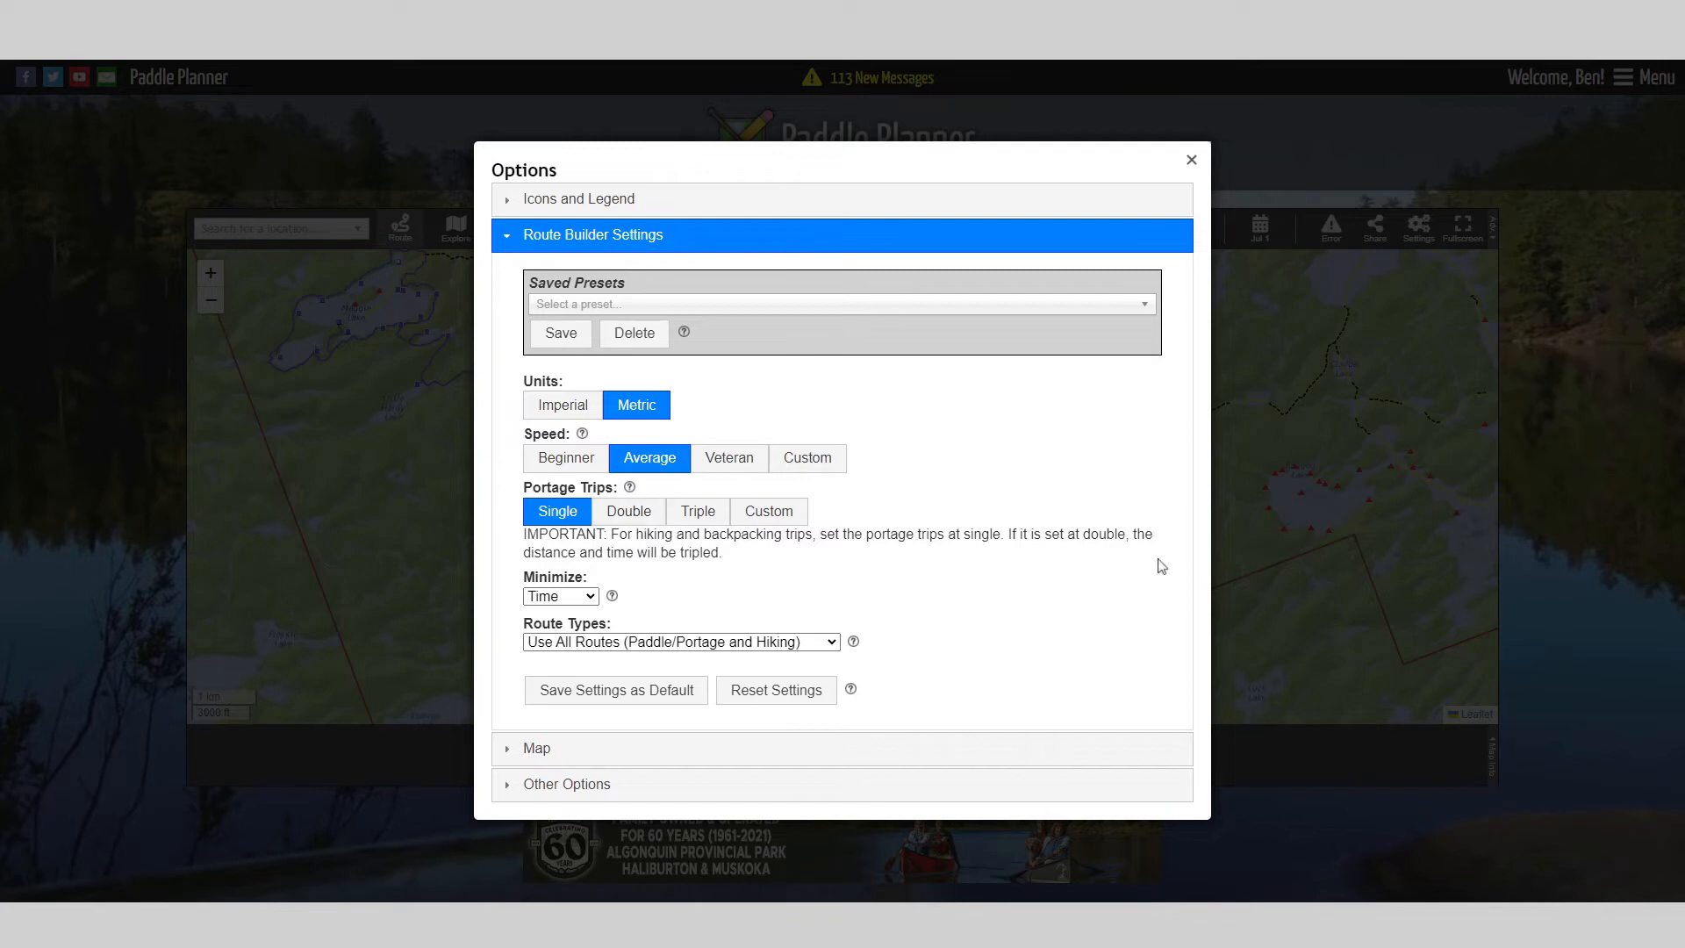
pyautogui.click(1353, 573)
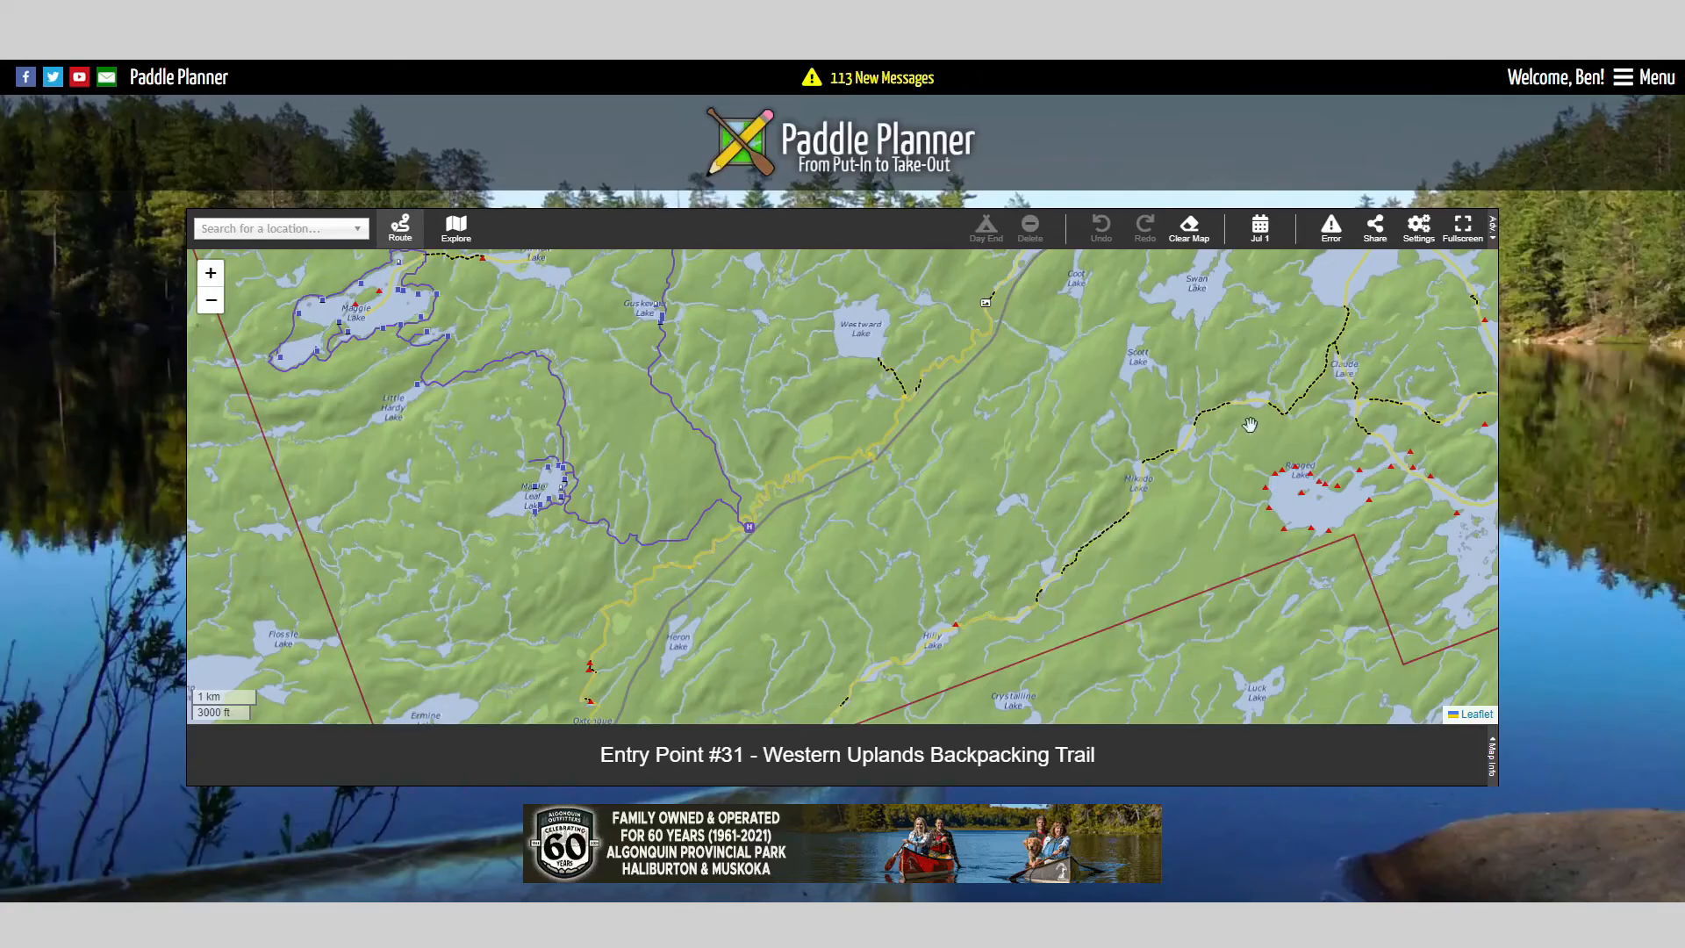
# Step: Examine the portage between Mikado Lake and Bena Lake up close
pyautogui.scroll(2, 1202, 444)
pyautogui.moveTo(1090, 496); pyautogui.dragTo(755, 494)
pyautogui.moveTo(629, 509)
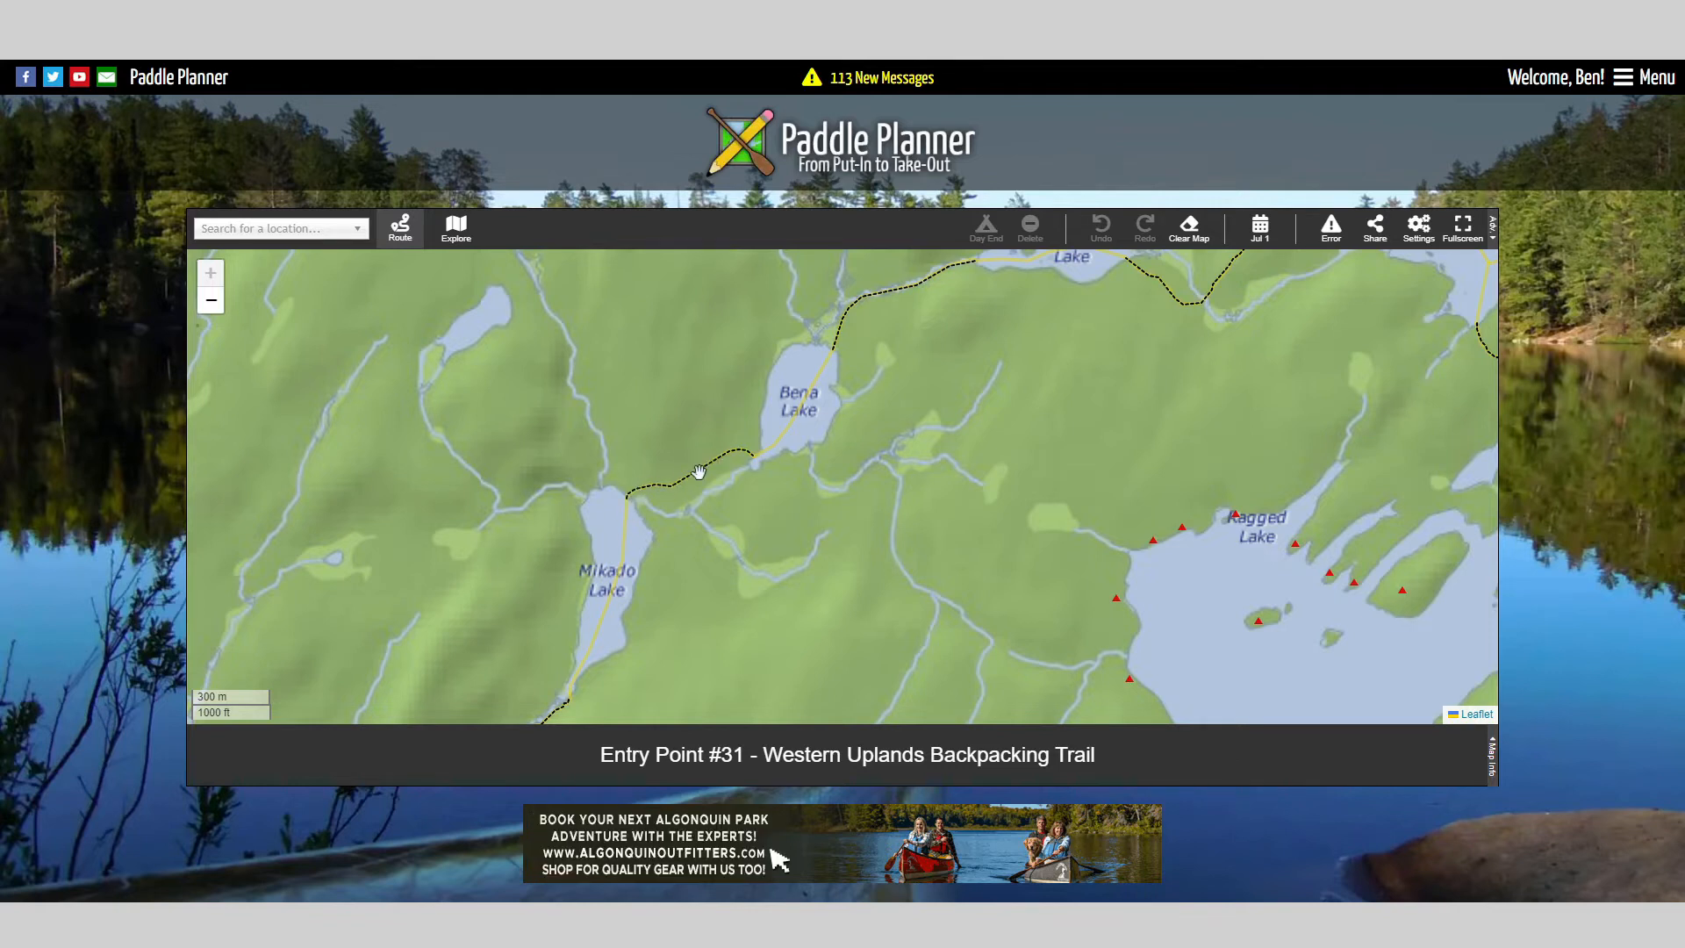
pyautogui.moveTo(700, 542); pyautogui.dragTo(970, 496)
pyautogui.scroll(-1, 968, 496)
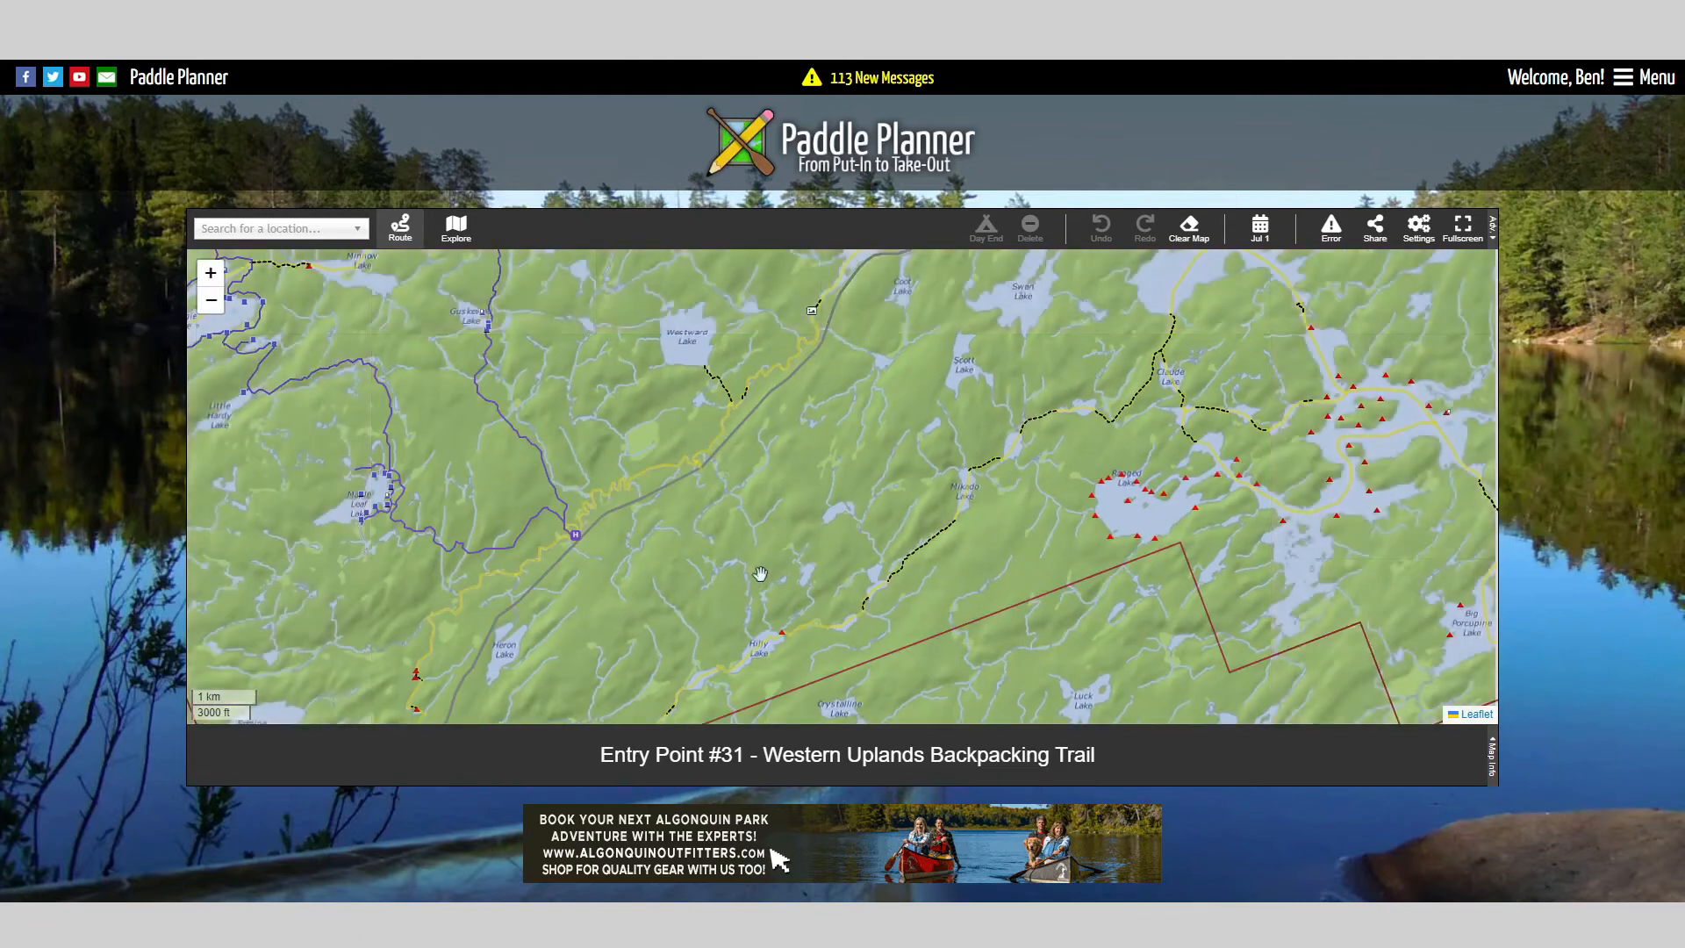
# Step: Build a route from the Western Uplands trailhead along the hiking trail to the campsite on Maple Leaf Lake
pyautogui.moveTo(760, 576); pyautogui.dragTo(947, 471)
pyautogui.moveTo(848, 420); pyautogui.dragTo(810, 556)
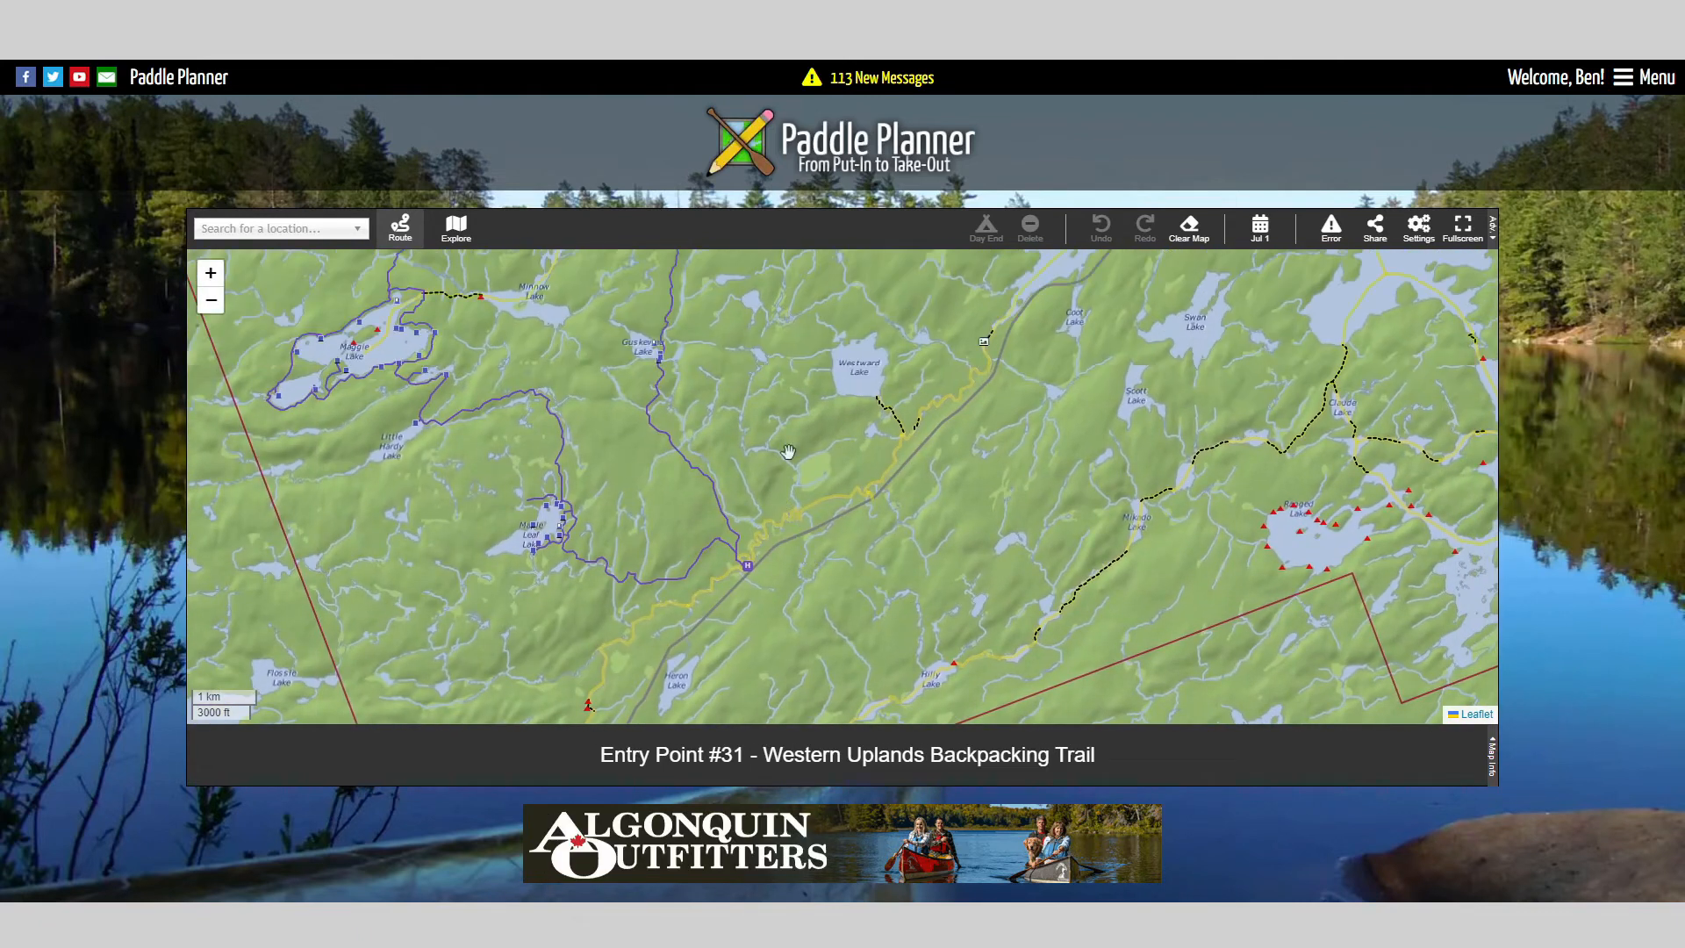
pyautogui.moveTo(788, 439); pyautogui.dragTo(790, 497)
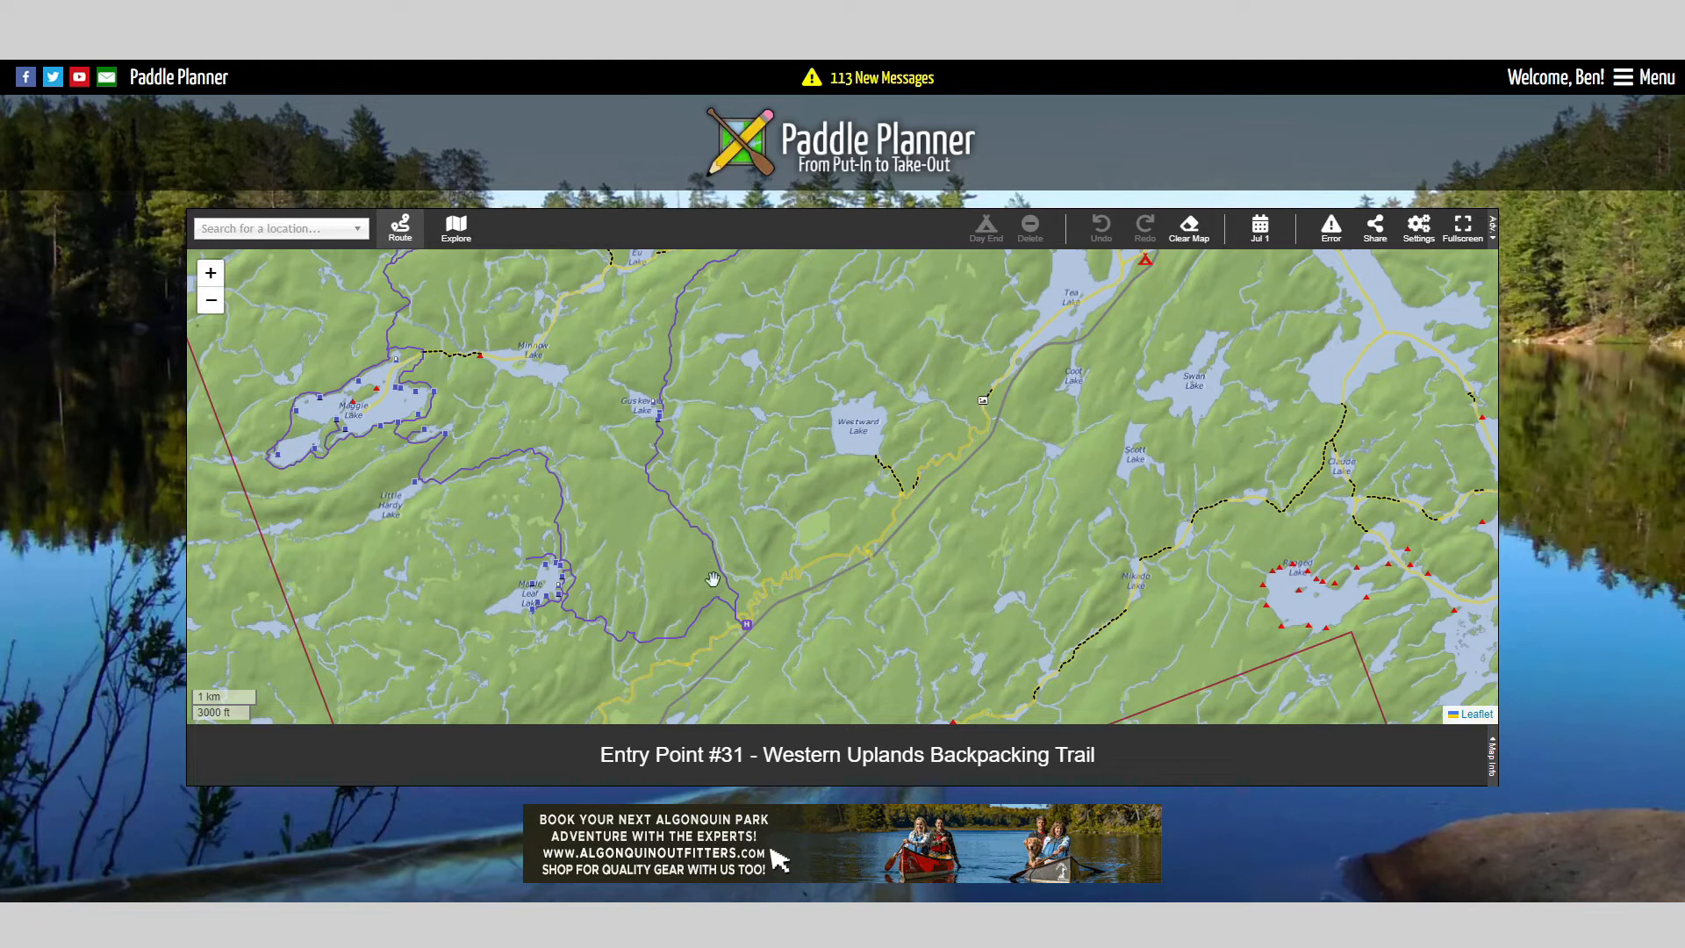
pyautogui.click(746, 625)
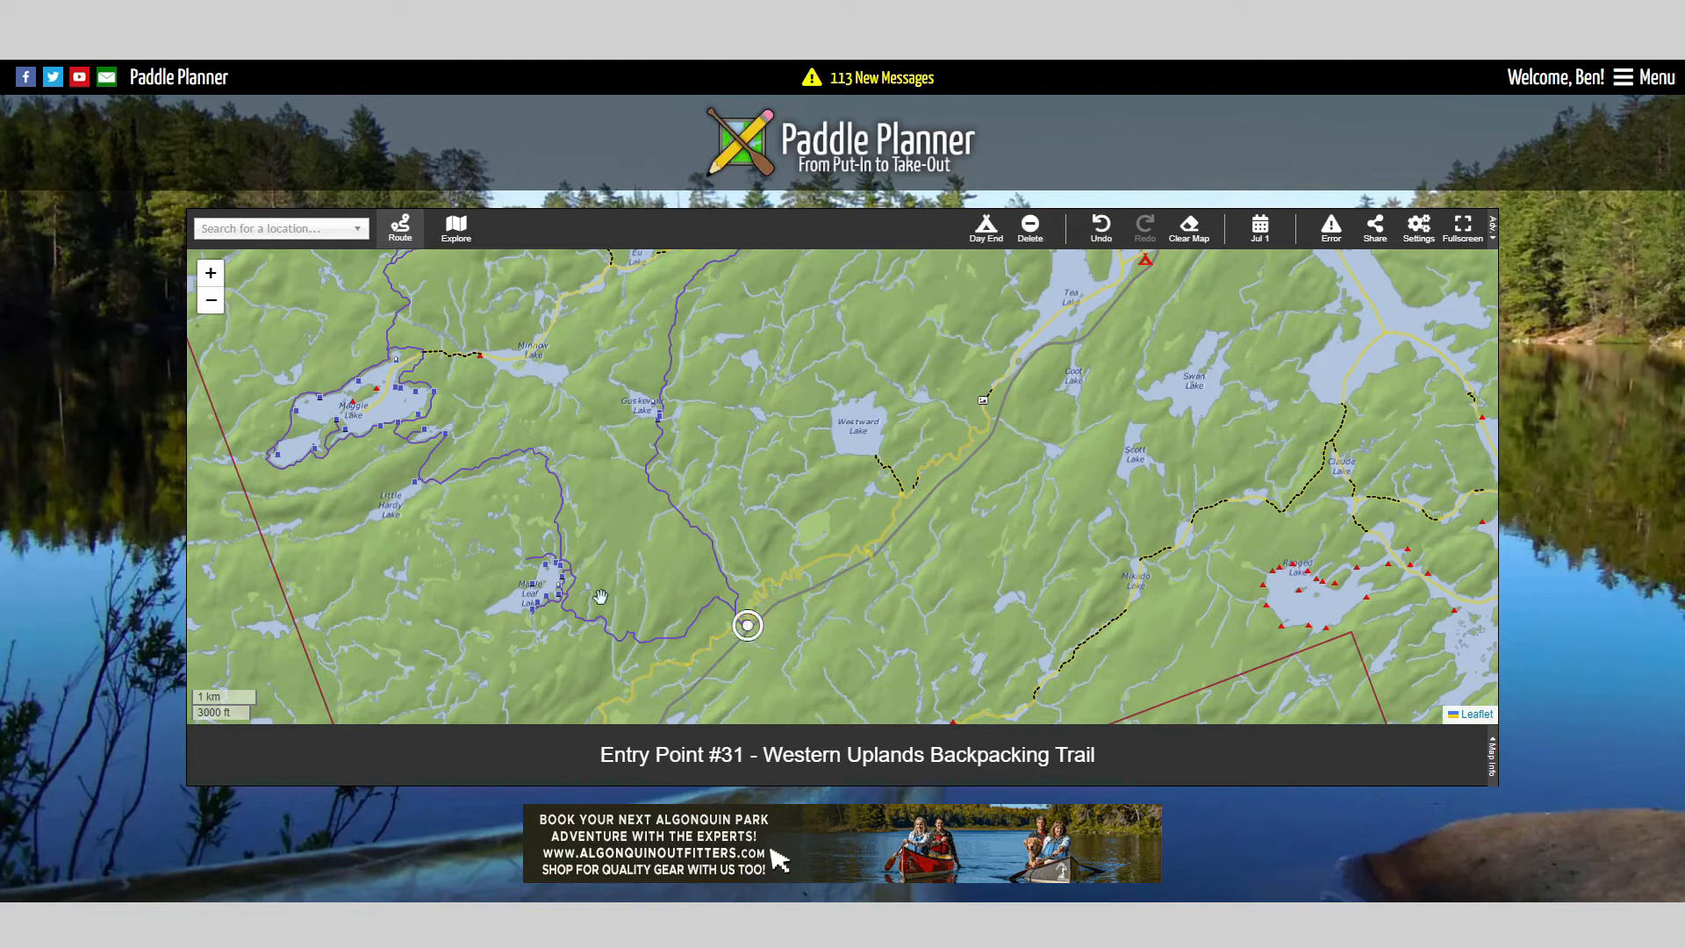
pyautogui.click(531, 612)
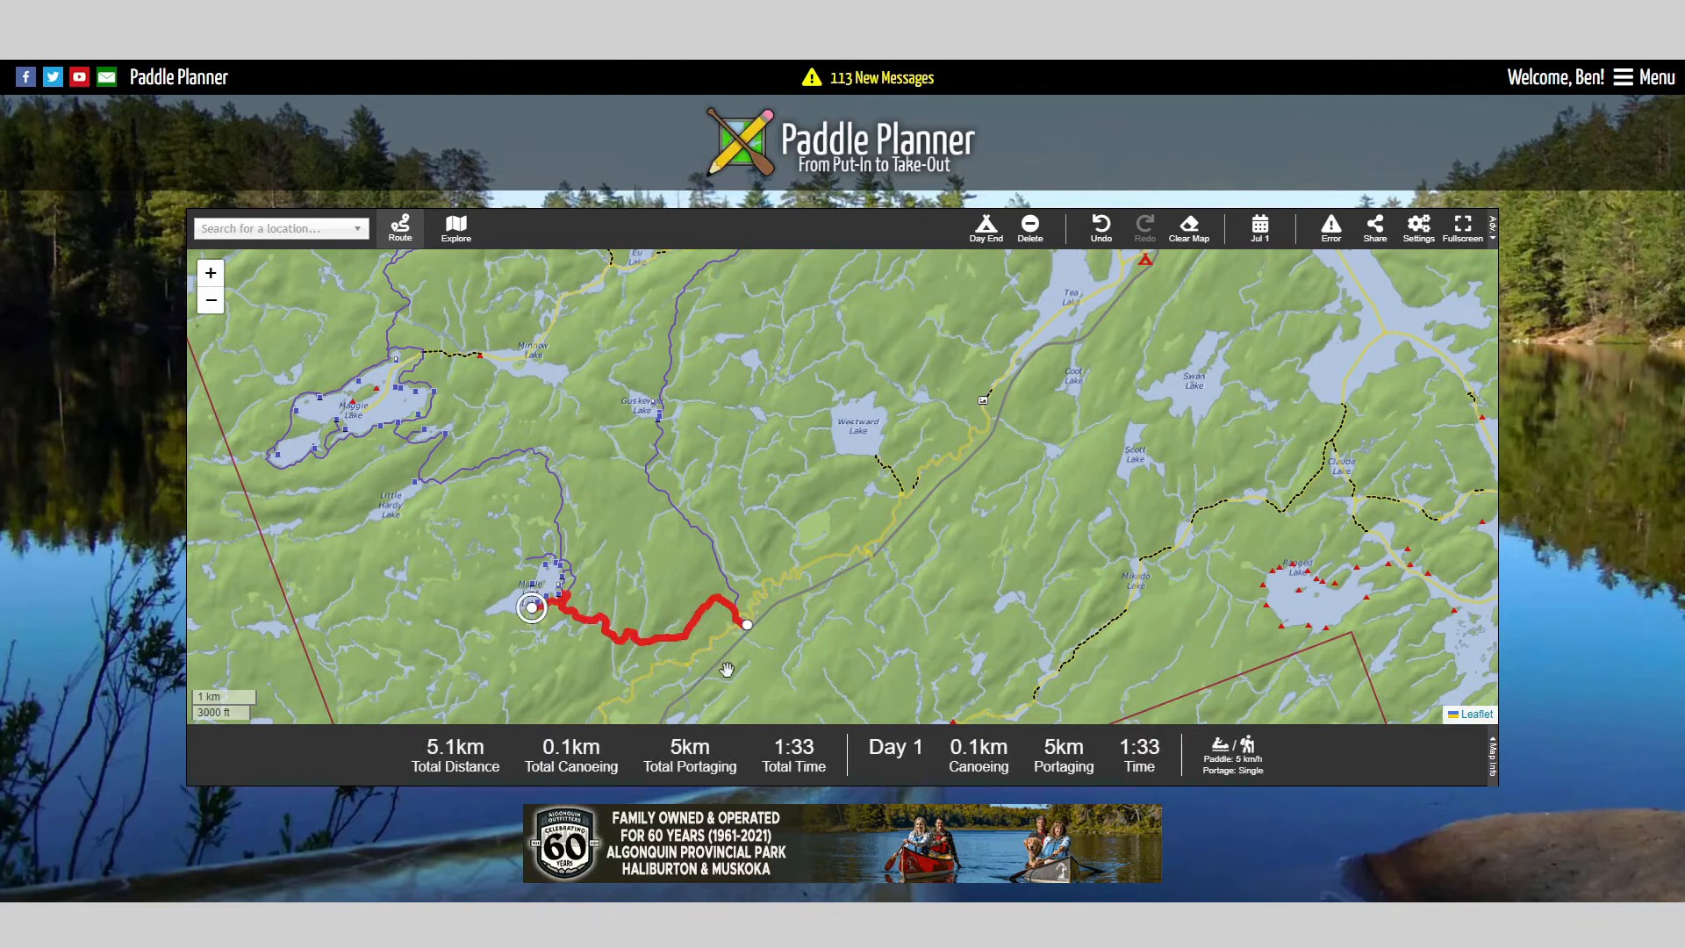
pyautogui.moveTo(709, 654); pyautogui.dragTo(784, 551)
pyautogui.scroll(1, 784, 546)
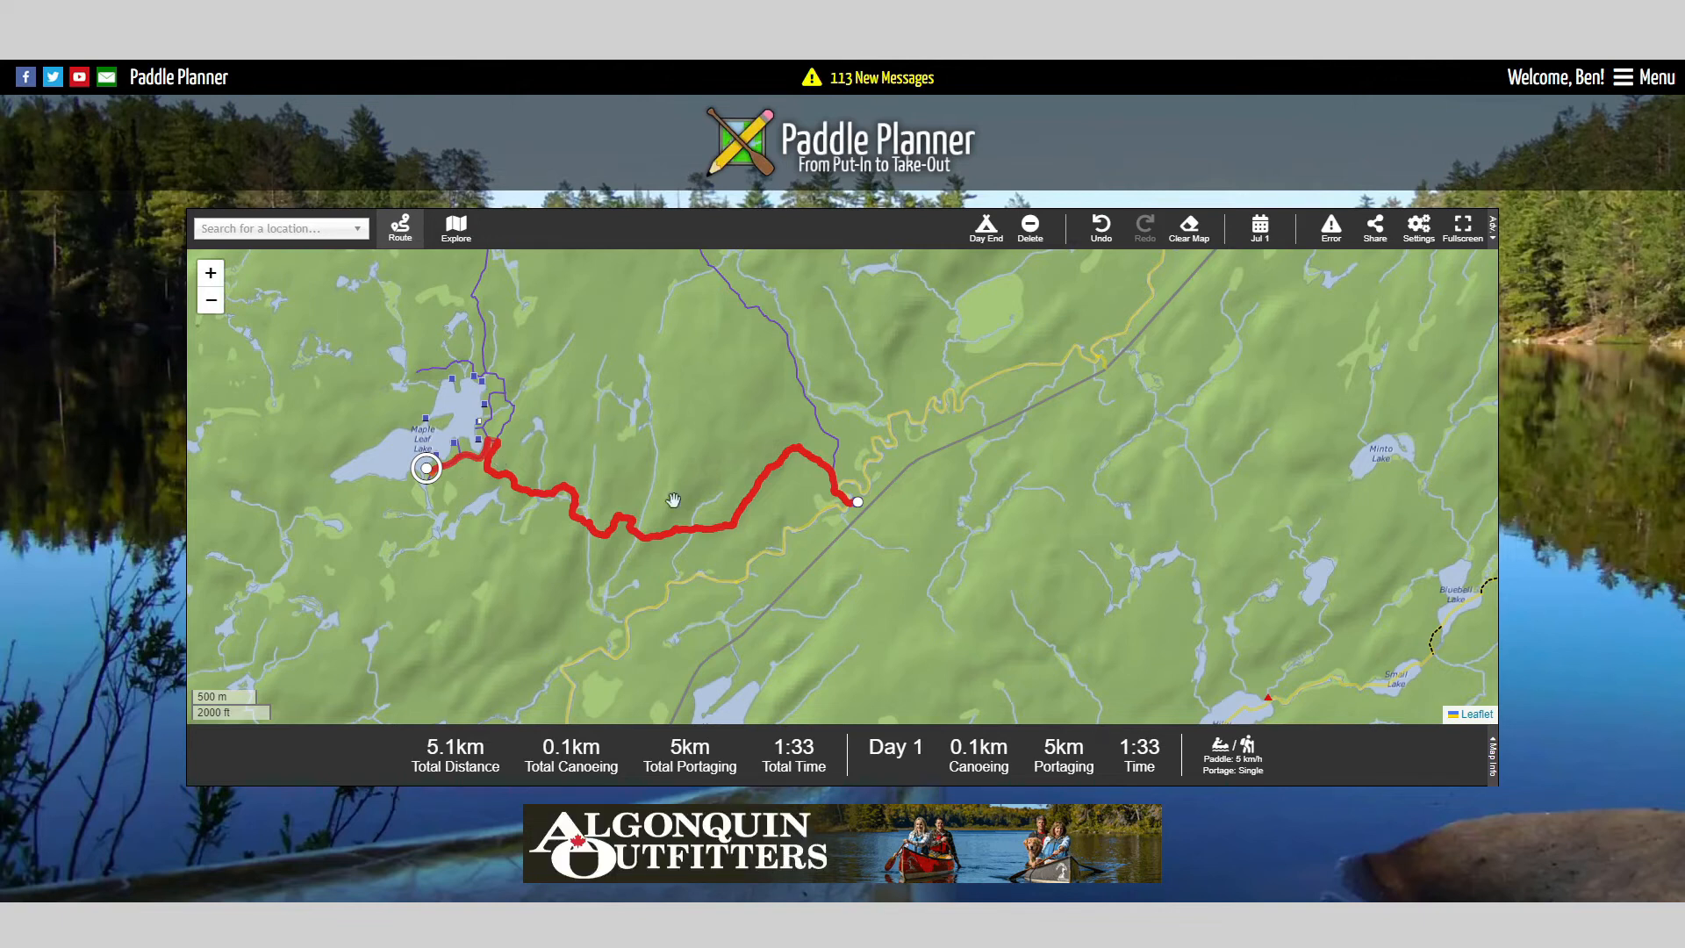
# Step: Change the portage trips to Double in the Route Builder Settings to compare the route's distance and time
pyautogui.click(1415, 229)
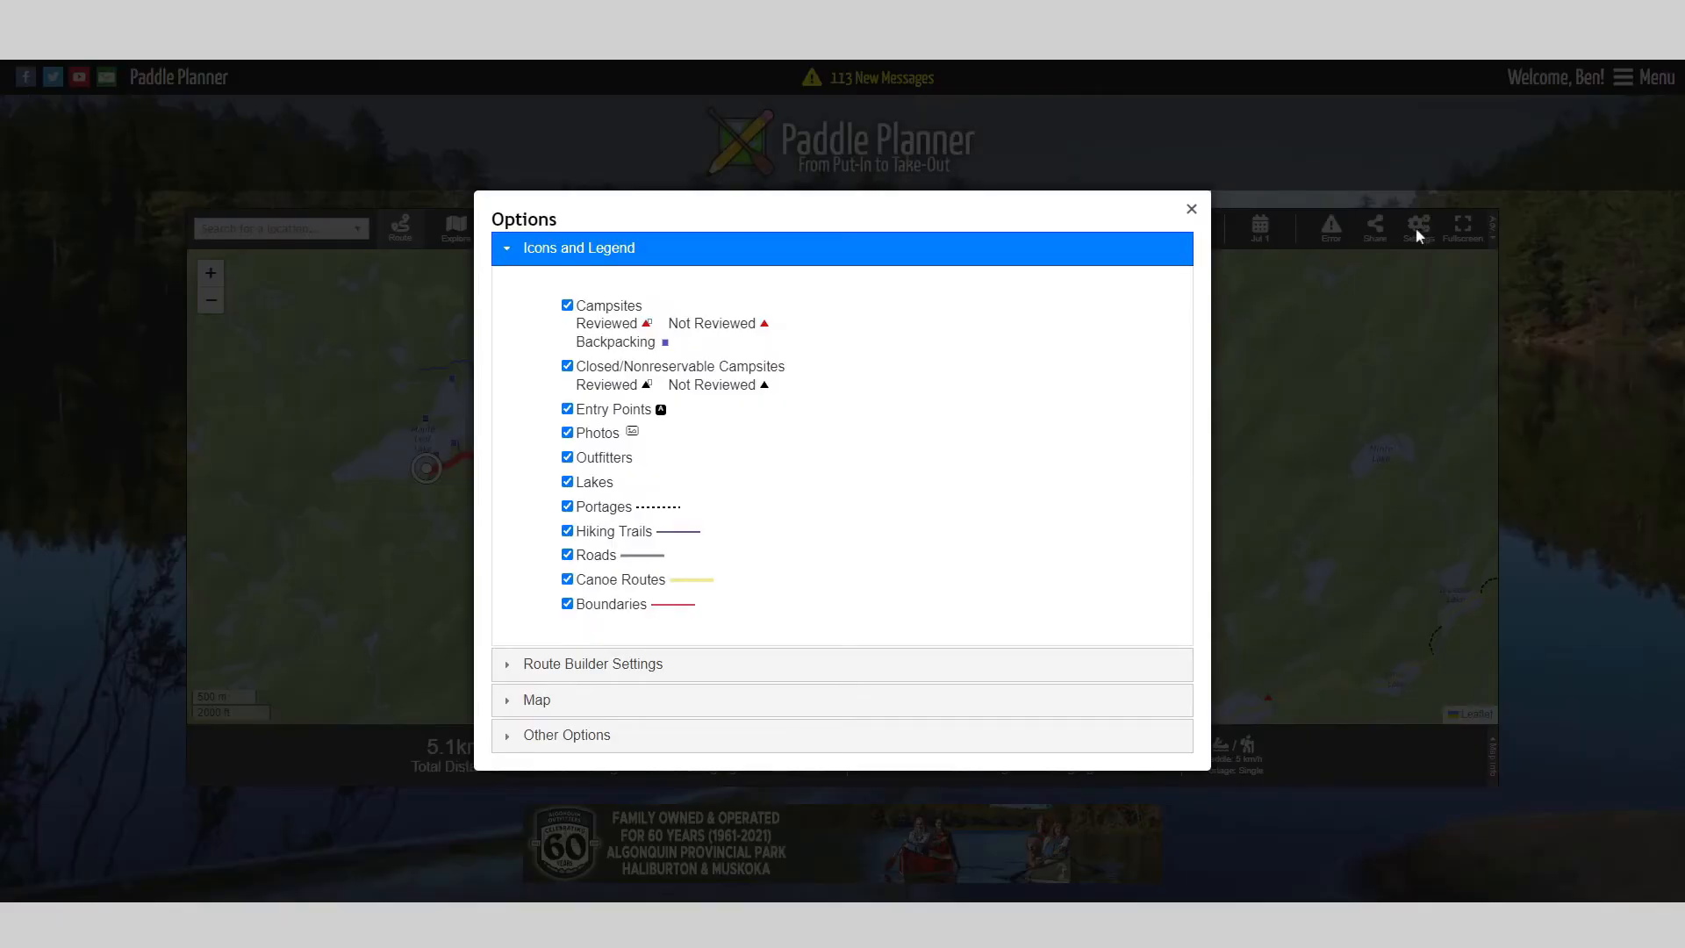
pyautogui.click(595, 665)
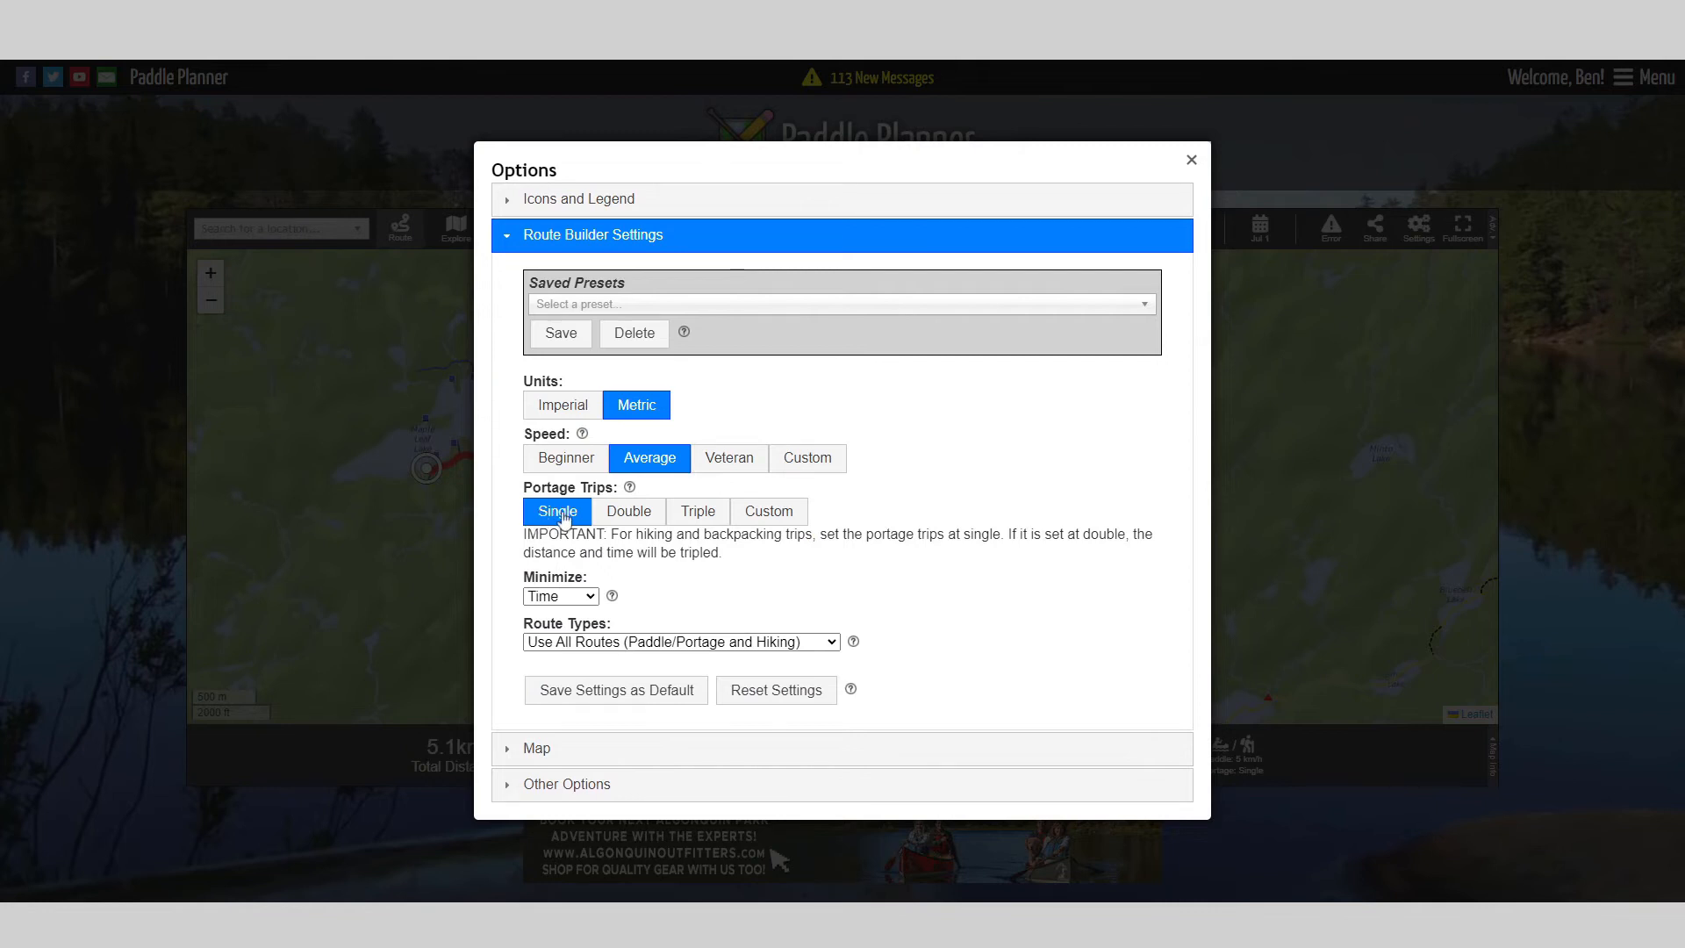
pyautogui.click(632, 518)
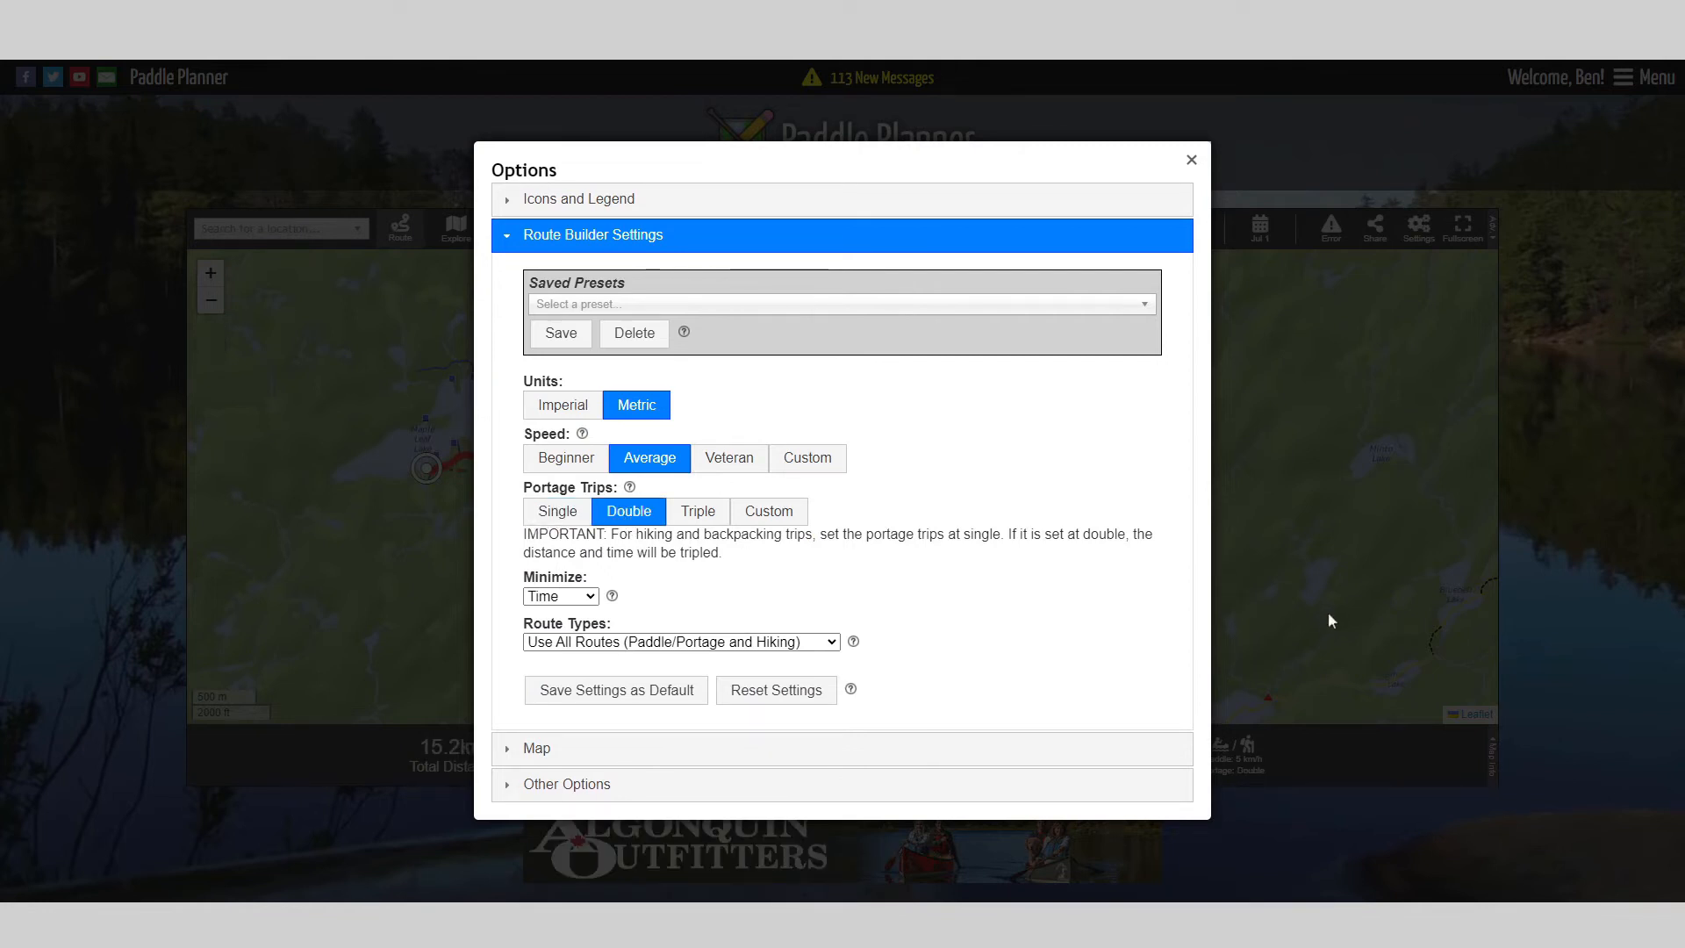
pyautogui.click(1328, 615)
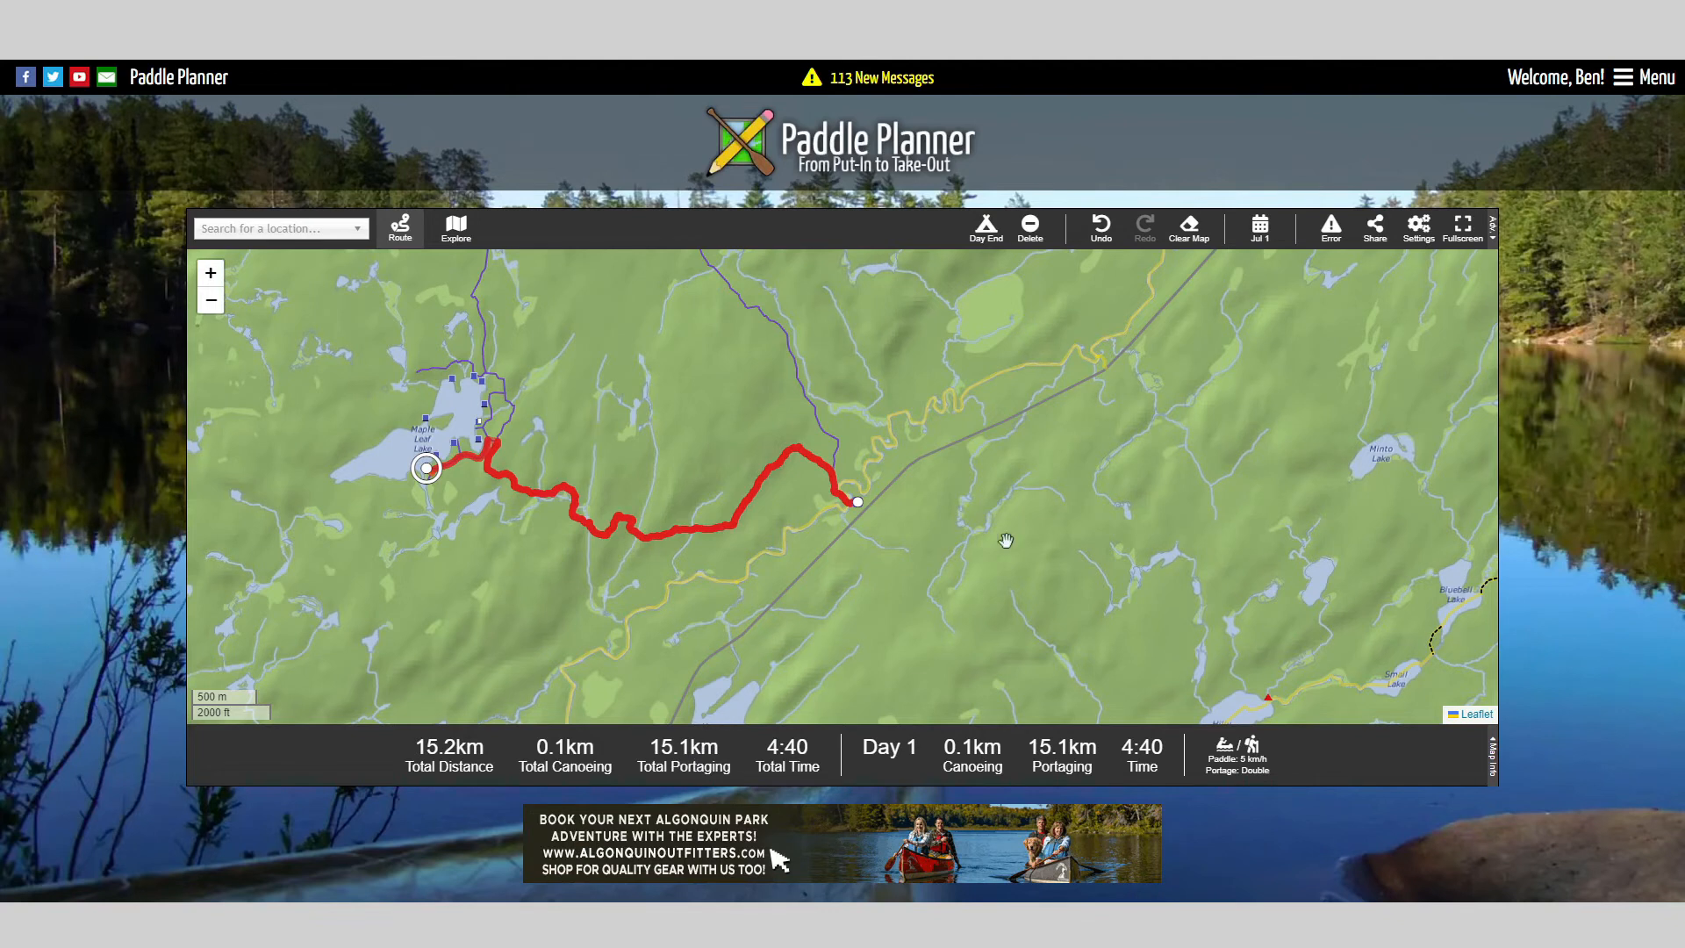
# Step: Set the portage trips to Single and the route types to Hiking Trails Only (Do Not Use Paddle Routes)
pyautogui.click(1239, 766)
pyautogui.click(580, 514)
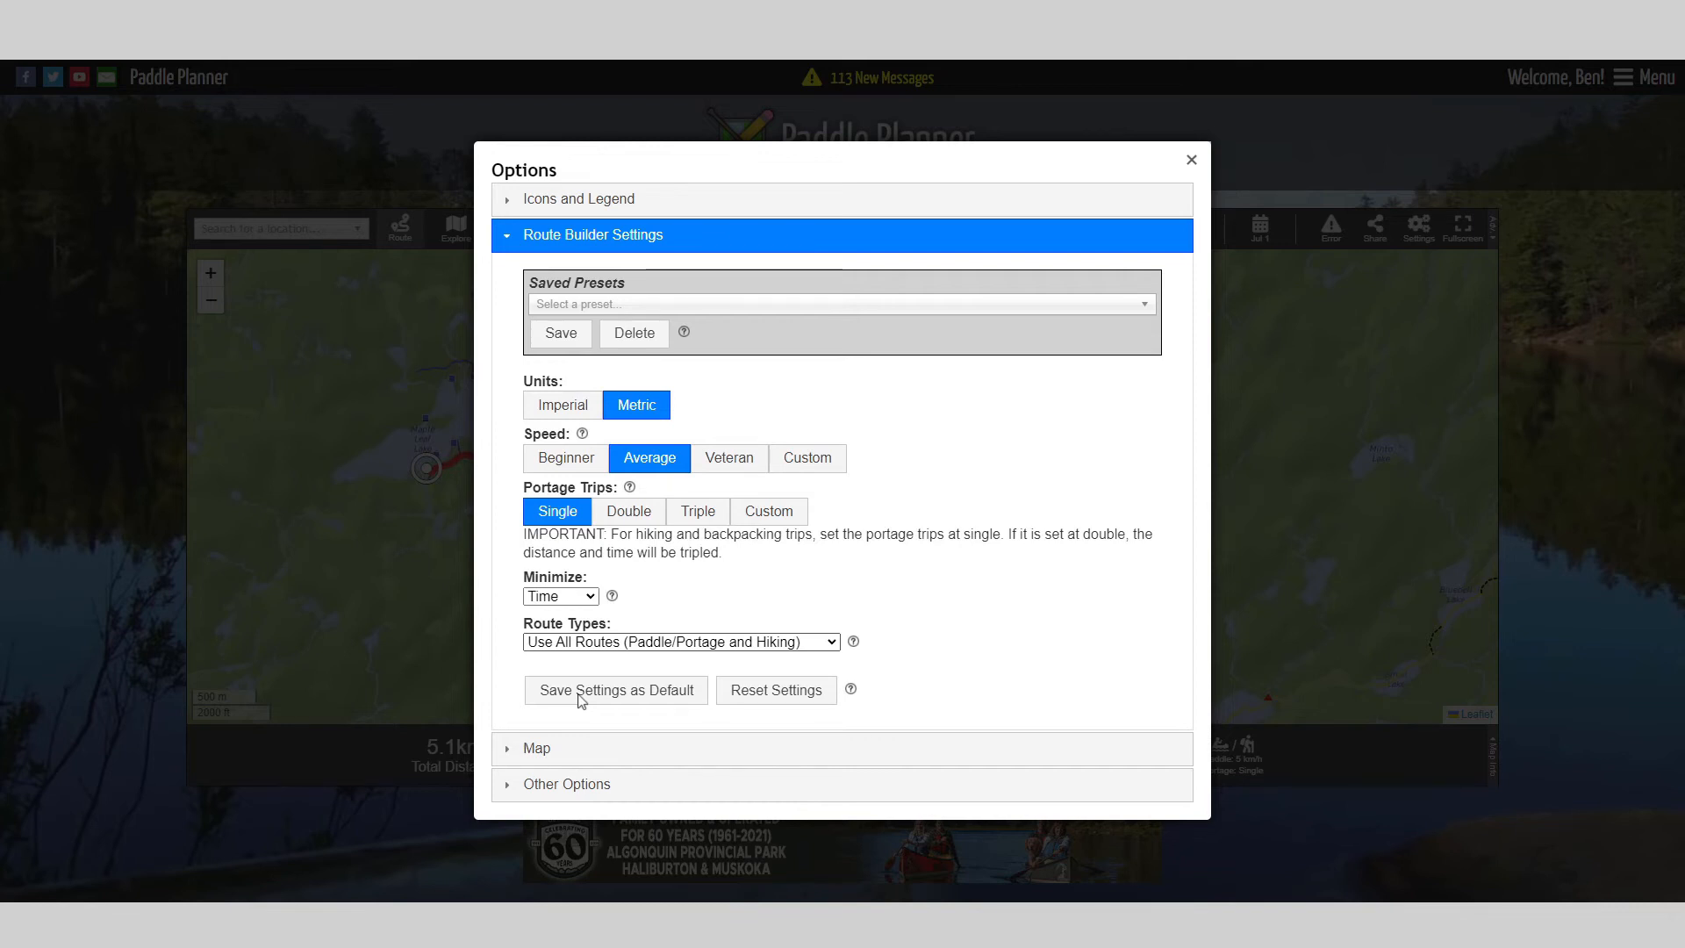
pyautogui.click(606, 695)
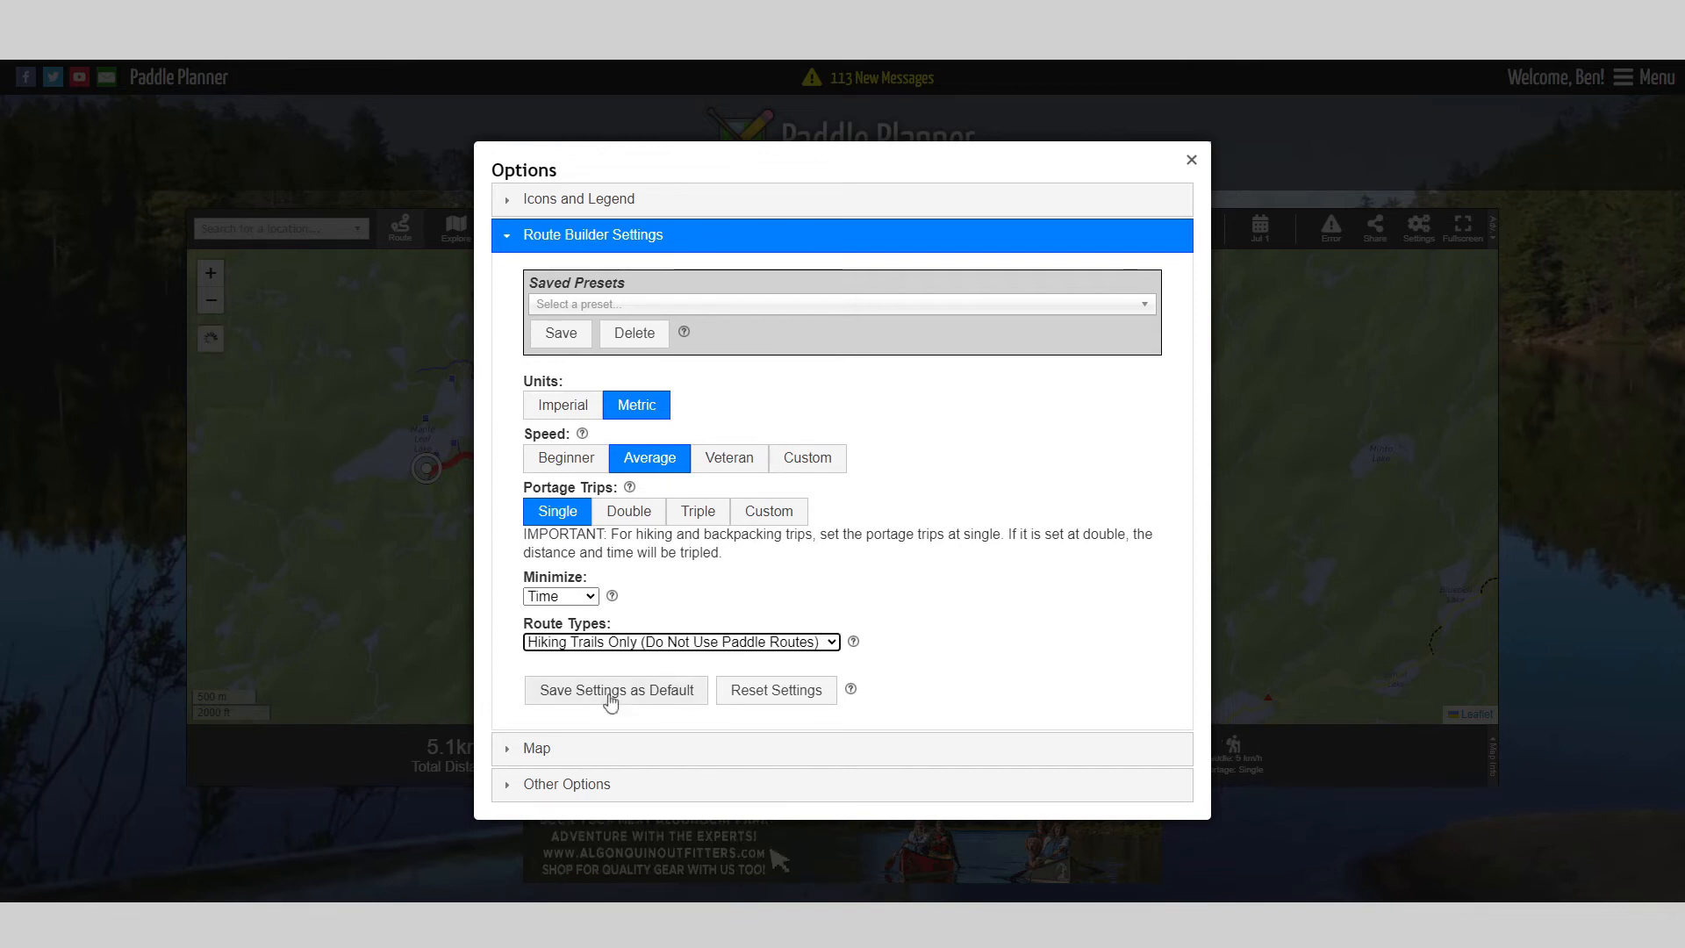
pyautogui.click(1382, 479)
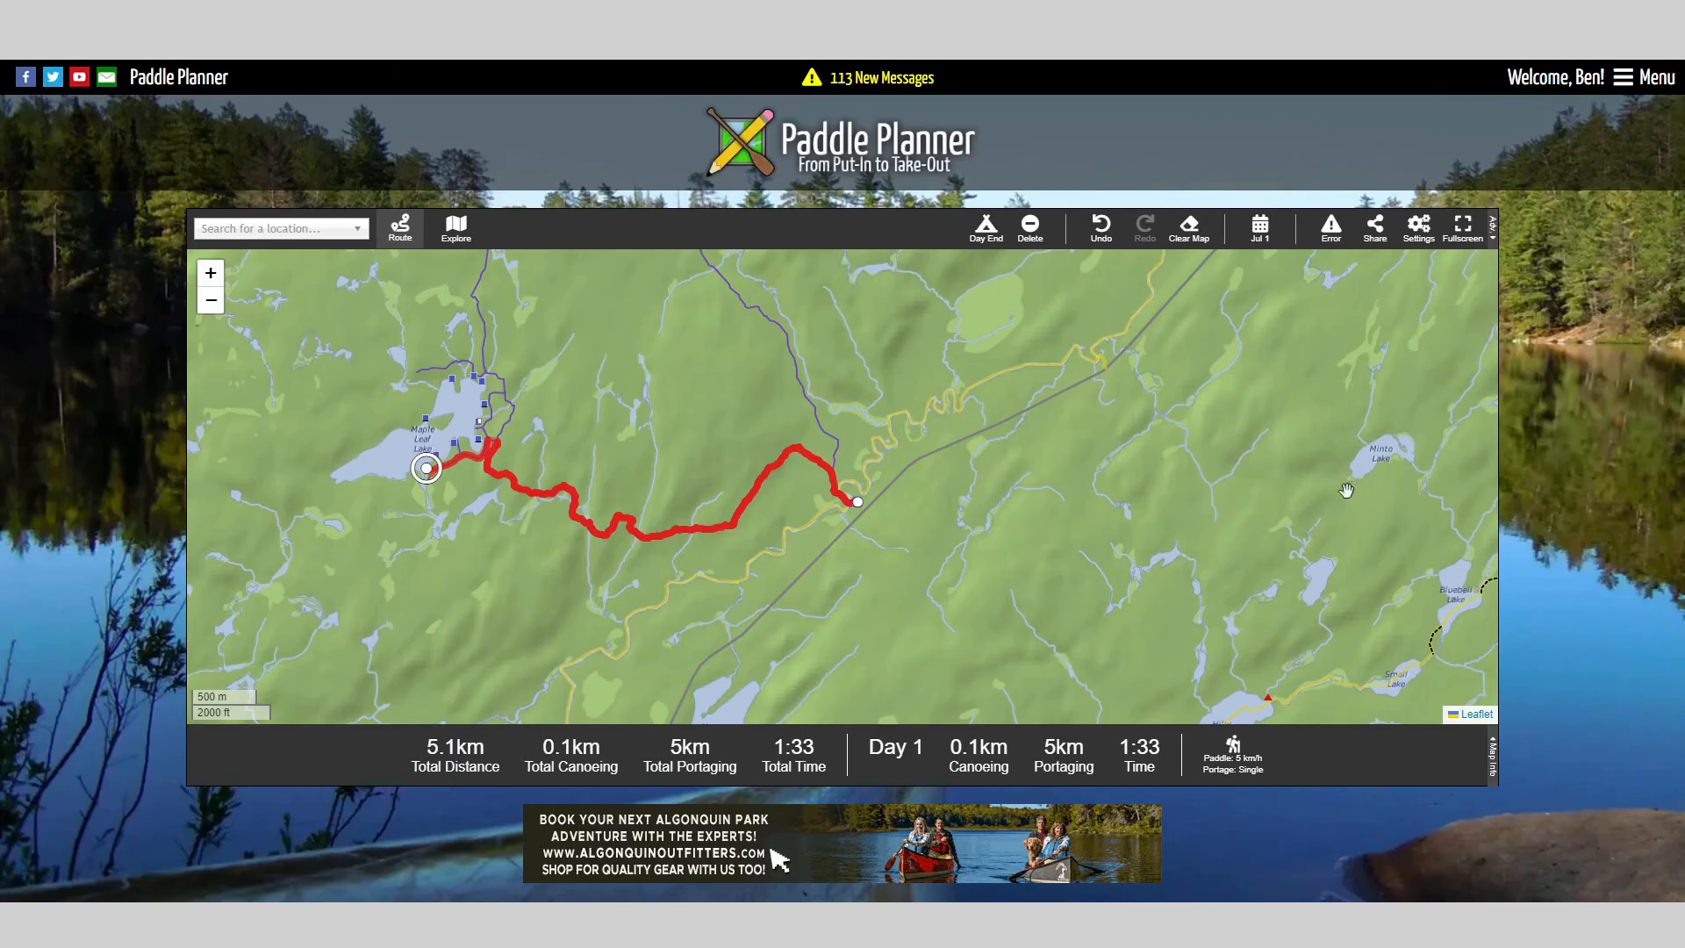
# Step: Clear the existing route from the map and start a new one at the Western Uplands Backpacking Trail entry point
pyautogui.scroll(-1, 825, 544)
pyautogui.moveTo(899, 444); pyautogui.dragTo(914, 579)
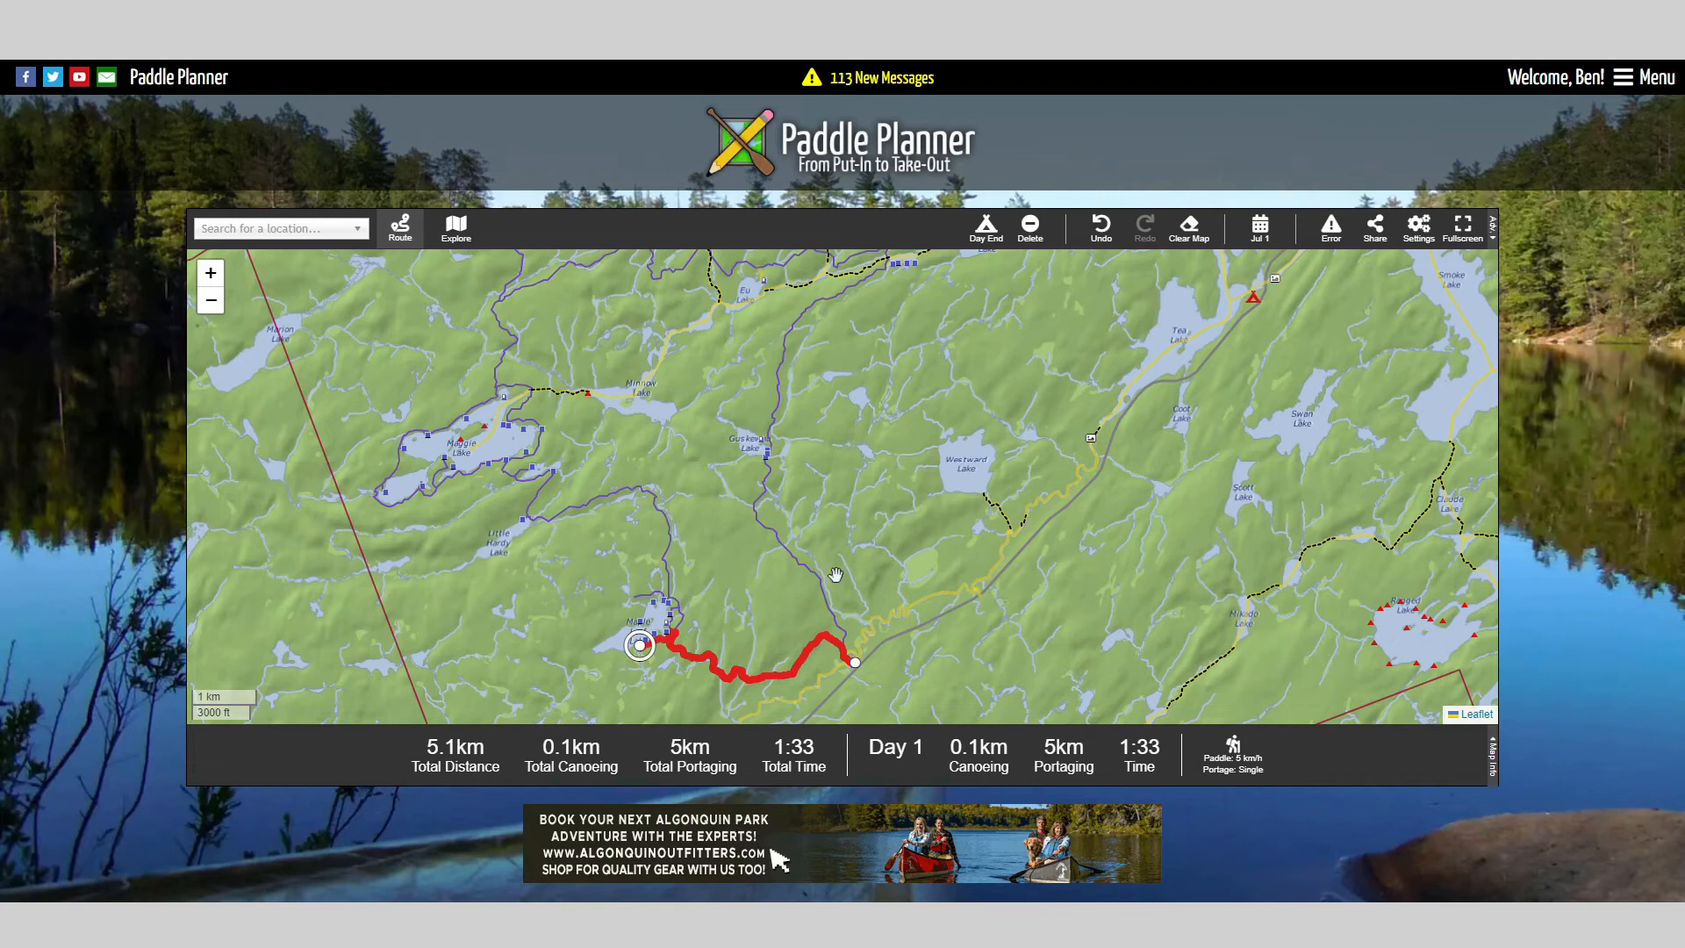
pyautogui.moveTo(768, 636); pyautogui.dragTo(842, 478)
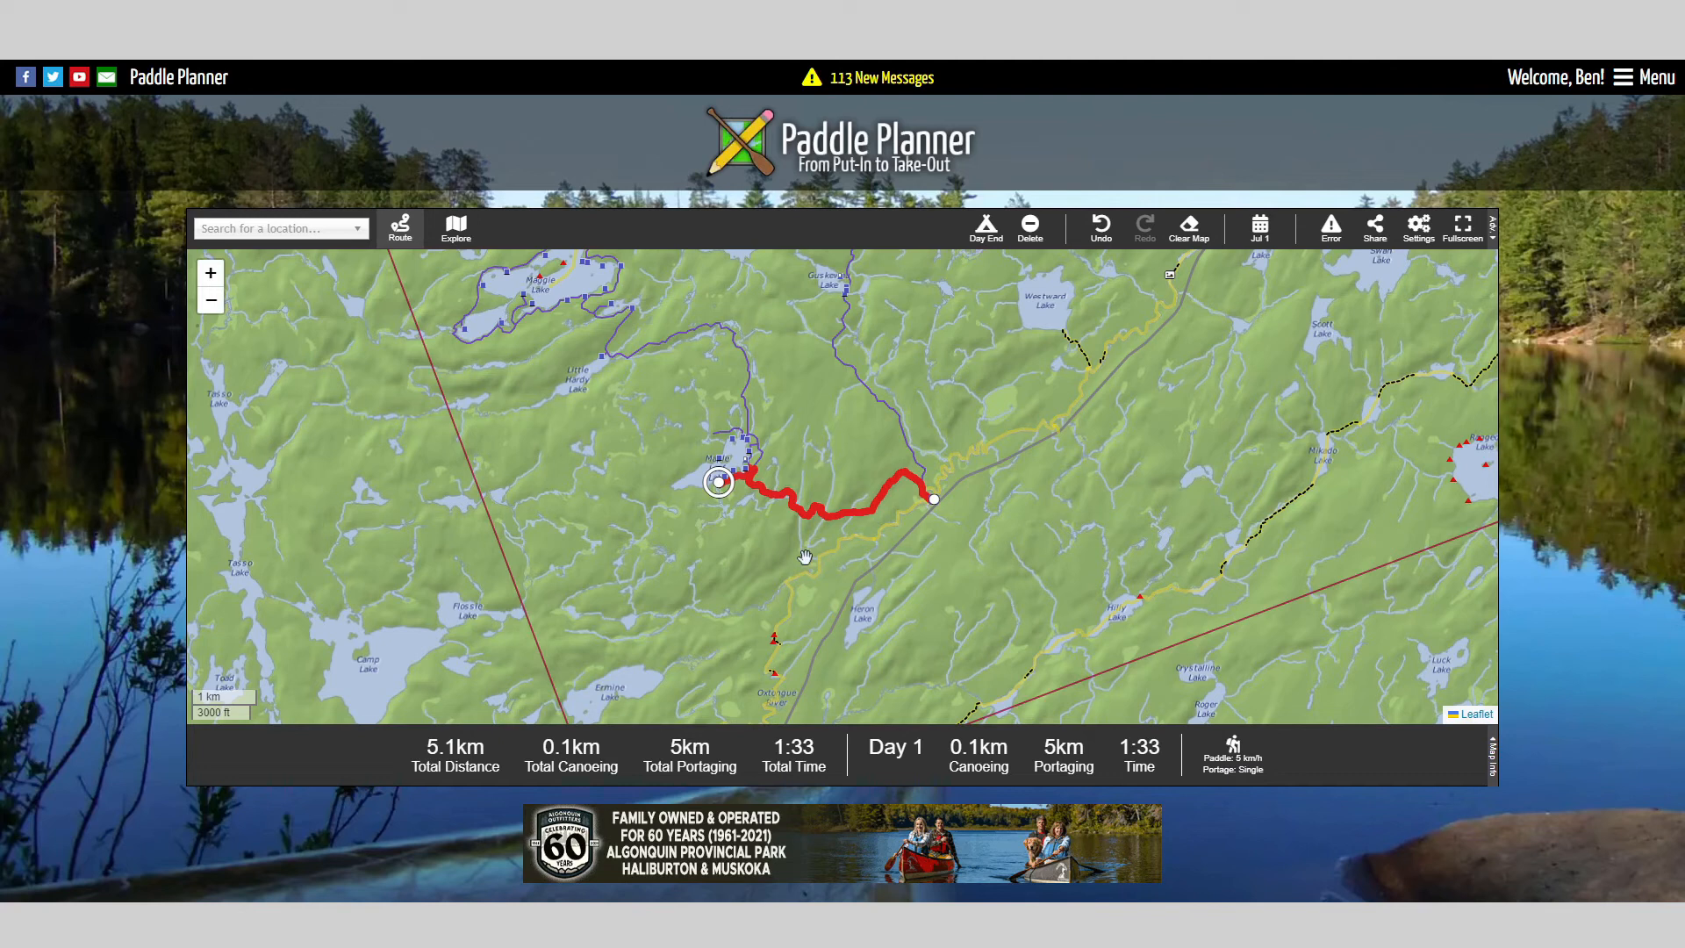
pyautogui.moveTo(810, 528)
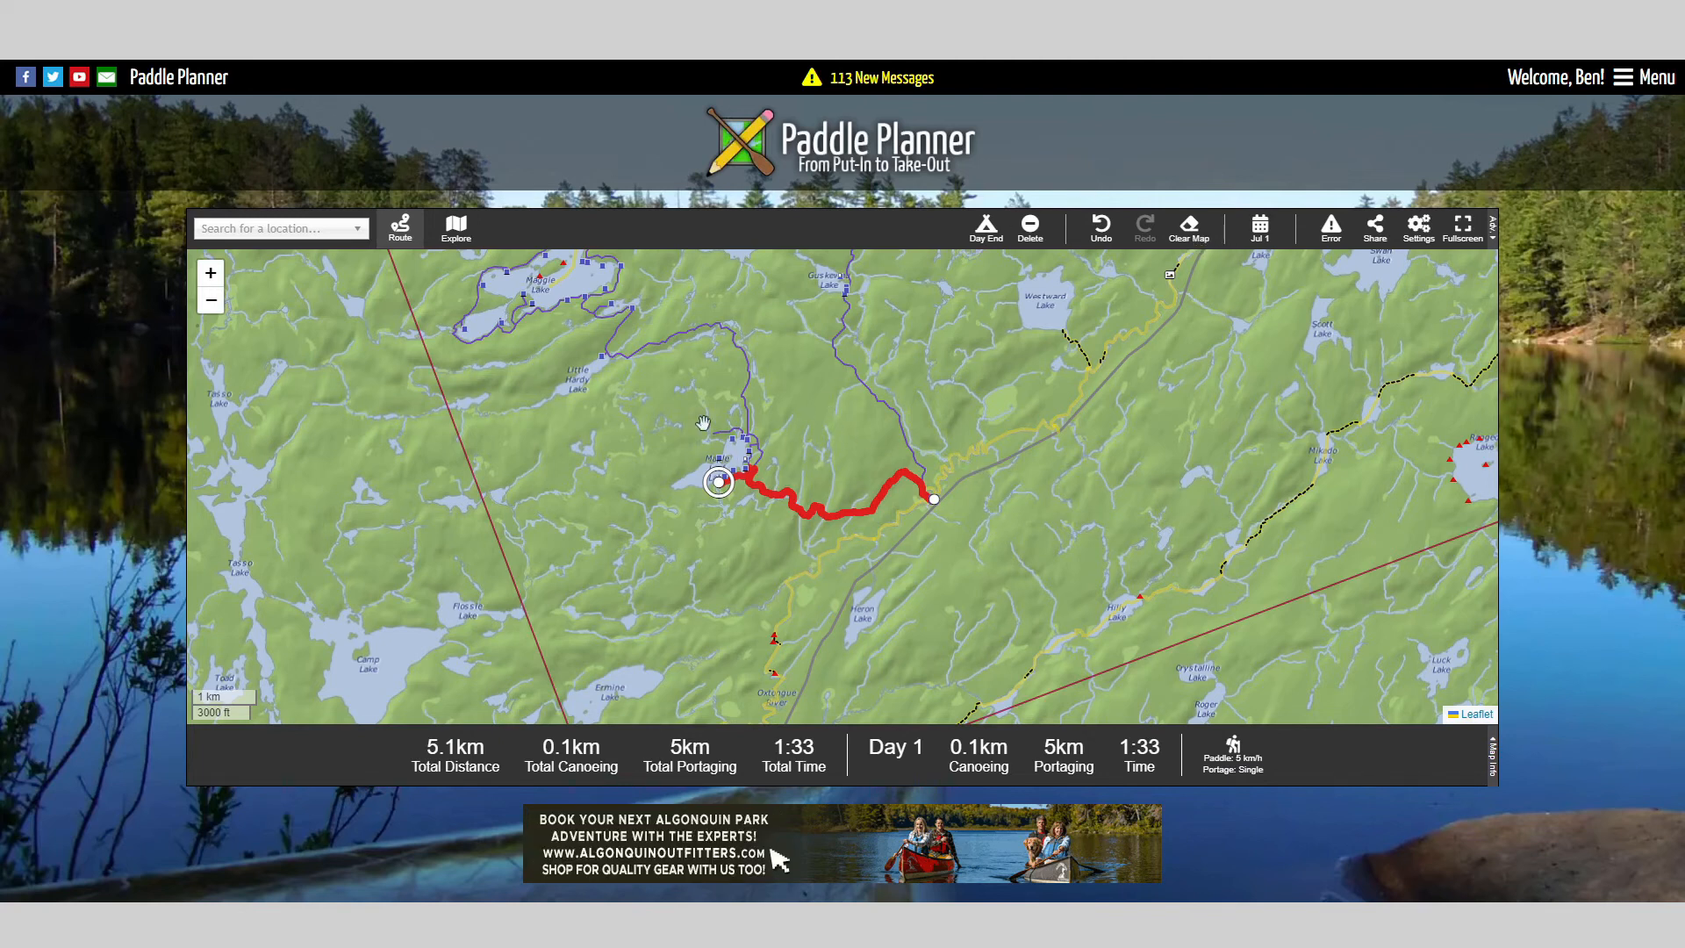
pyautogui.click(1180, 246)
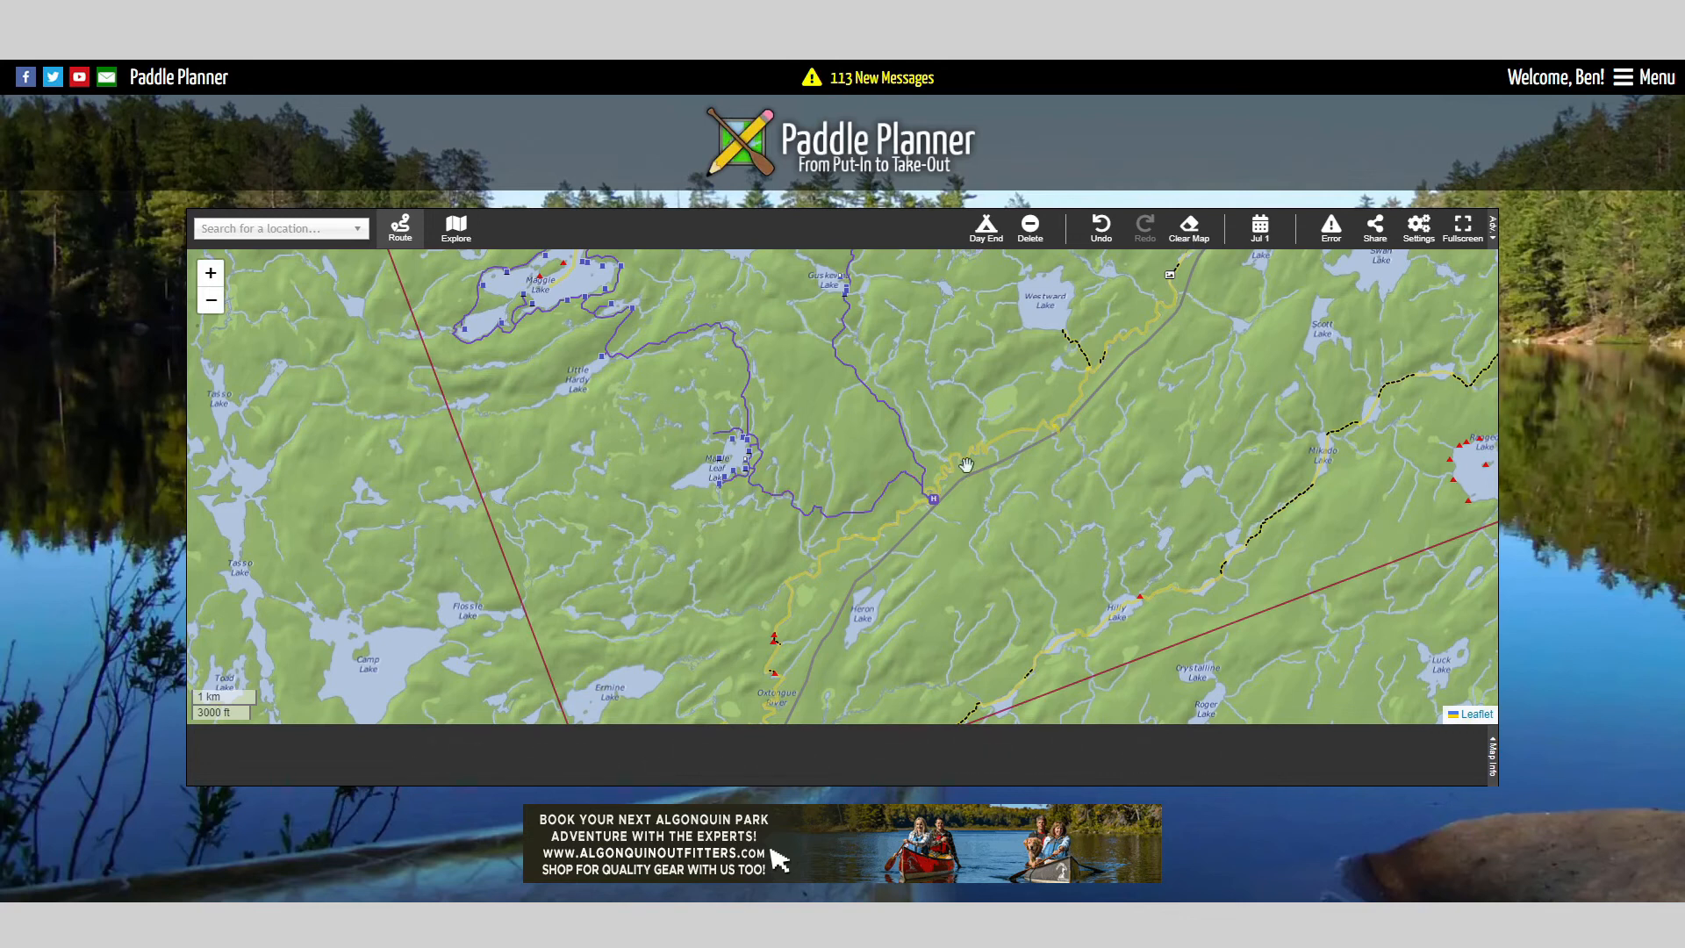
pyautogui.click(935, 507)
pyautogui.moveTo(911, 376); pyautogui.dragTo(1015, 523)
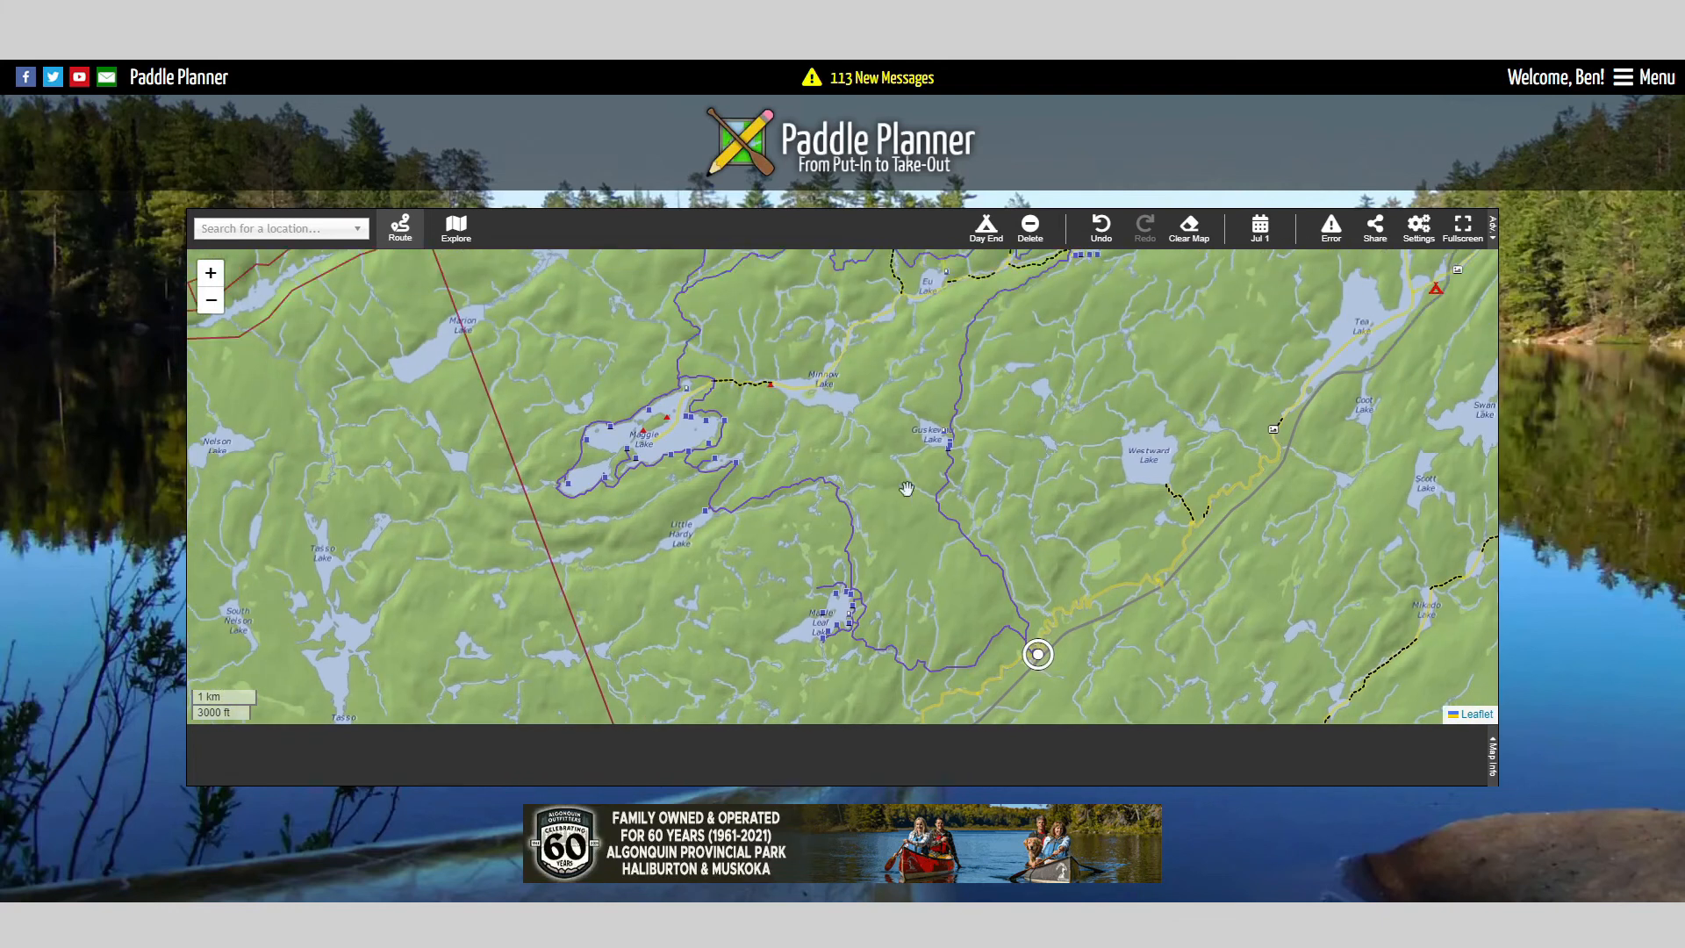
# Step: Extend the route from the trailhead along the hiking trail to the southern campsite at Clara Lake's west end and review its full course
pyautogui.moveTo(775, 414); pyautogui.dragTo(825, 528)
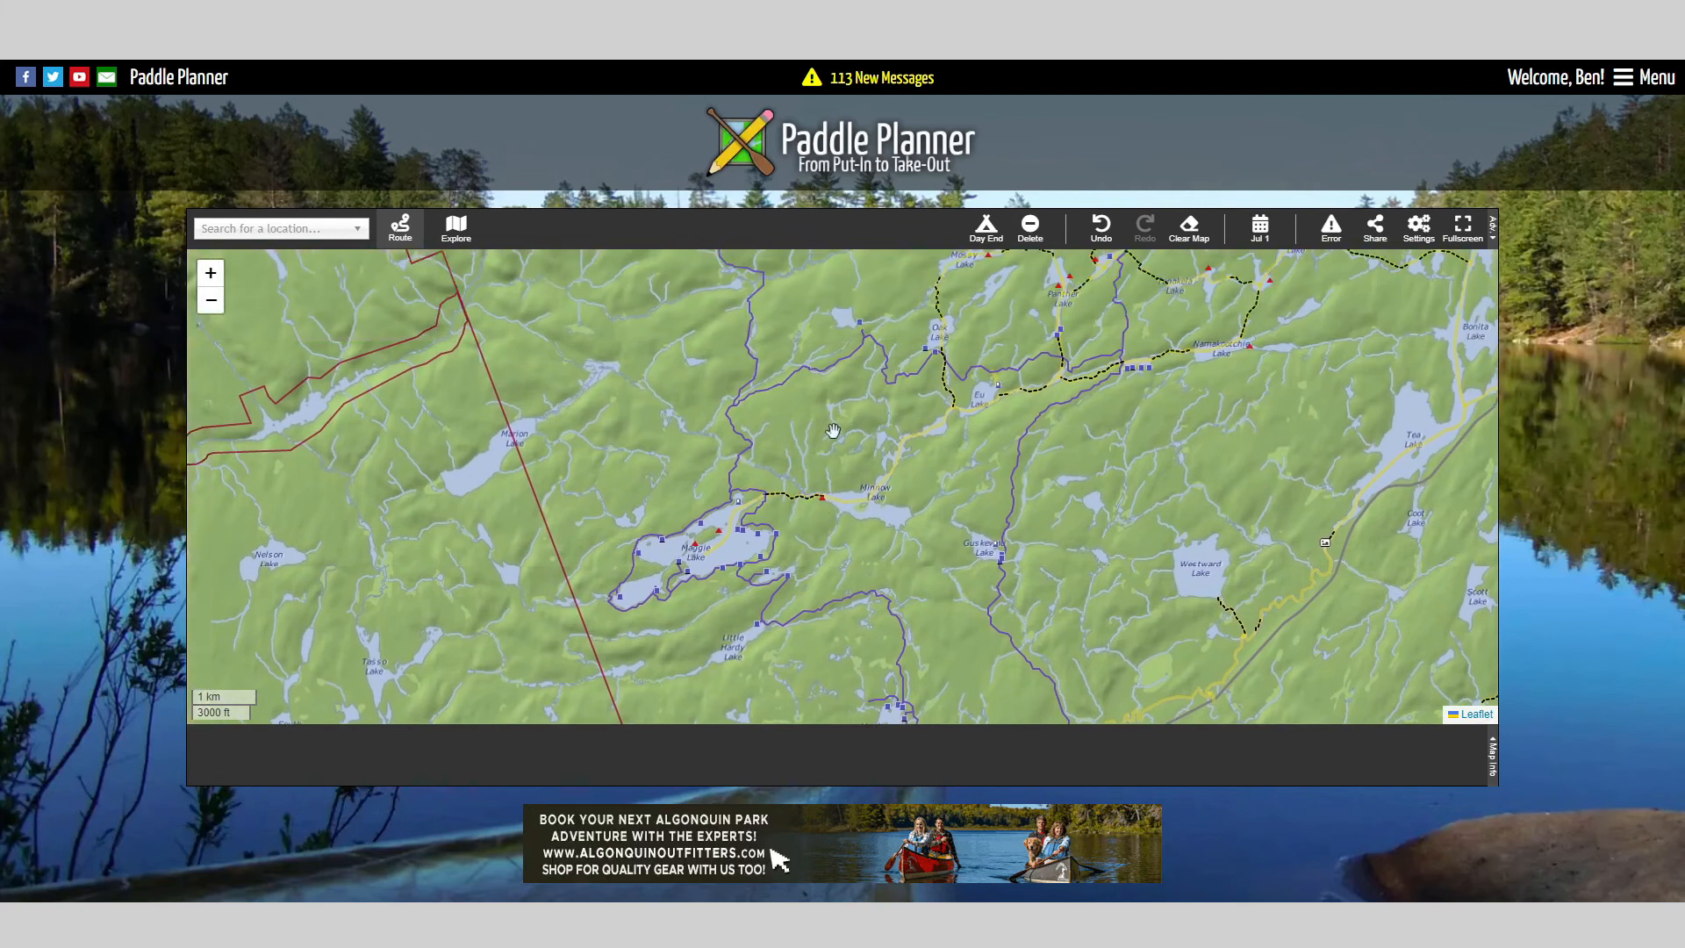
pyautogui.moveTo(799, 265); pyautogui.dragTo(859, 458)
pyautogui.moveTo(807, 368); pyautogui.dragTo(858, 519)
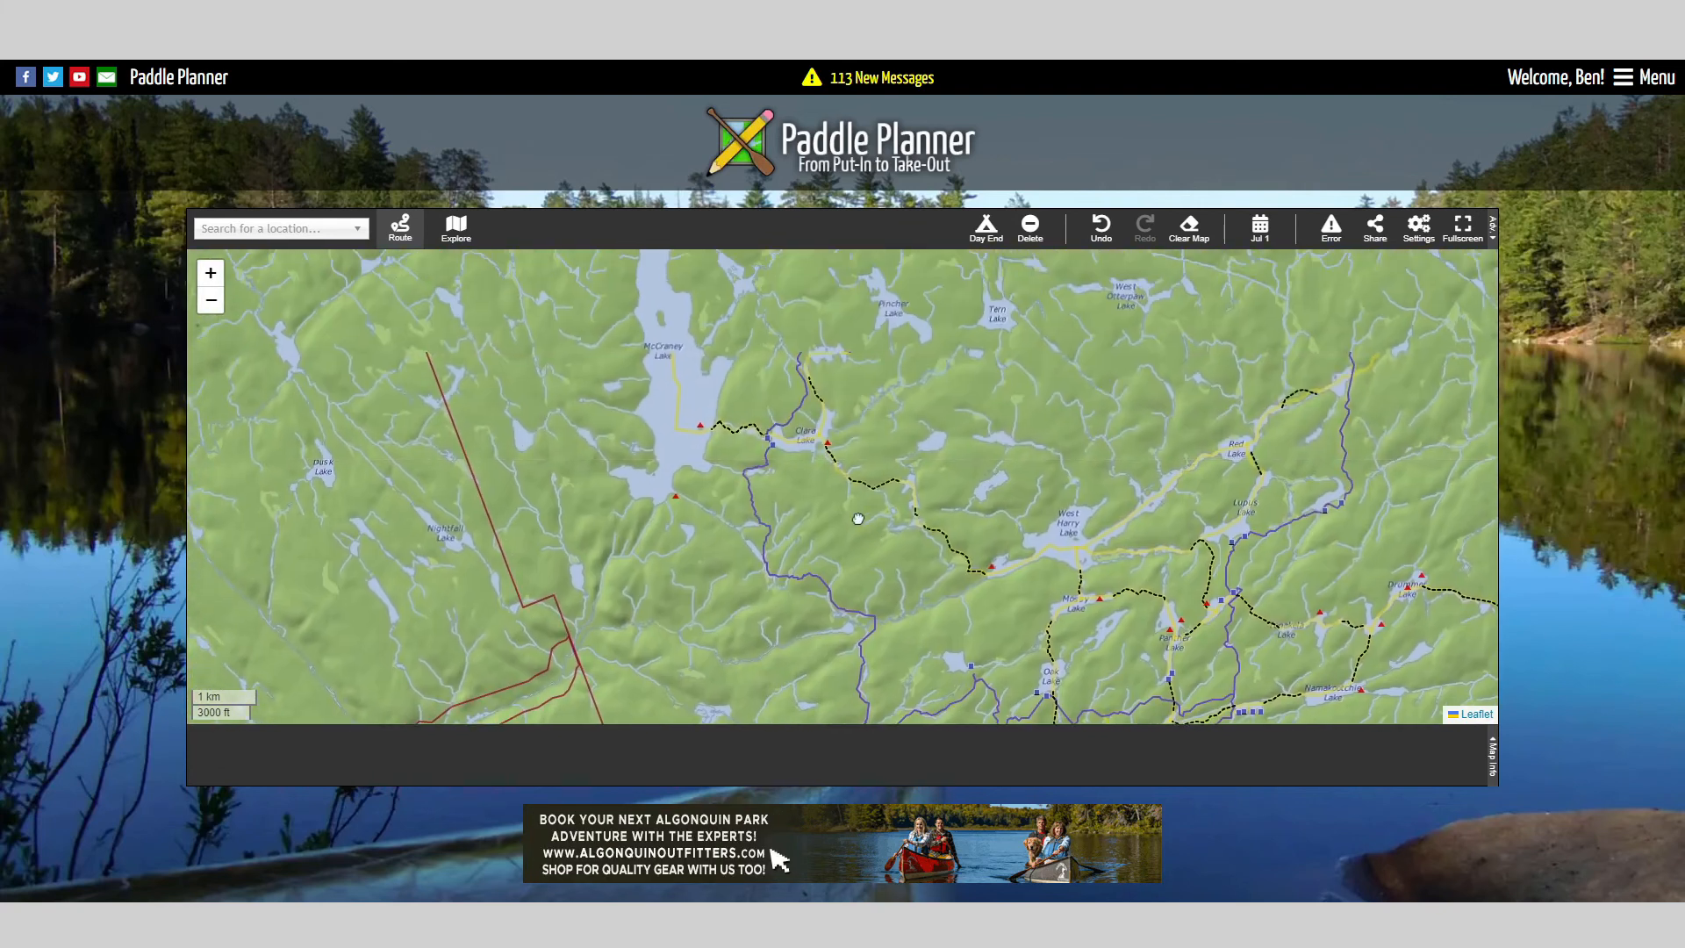
pyautogui.scroll(2, 794, 457)
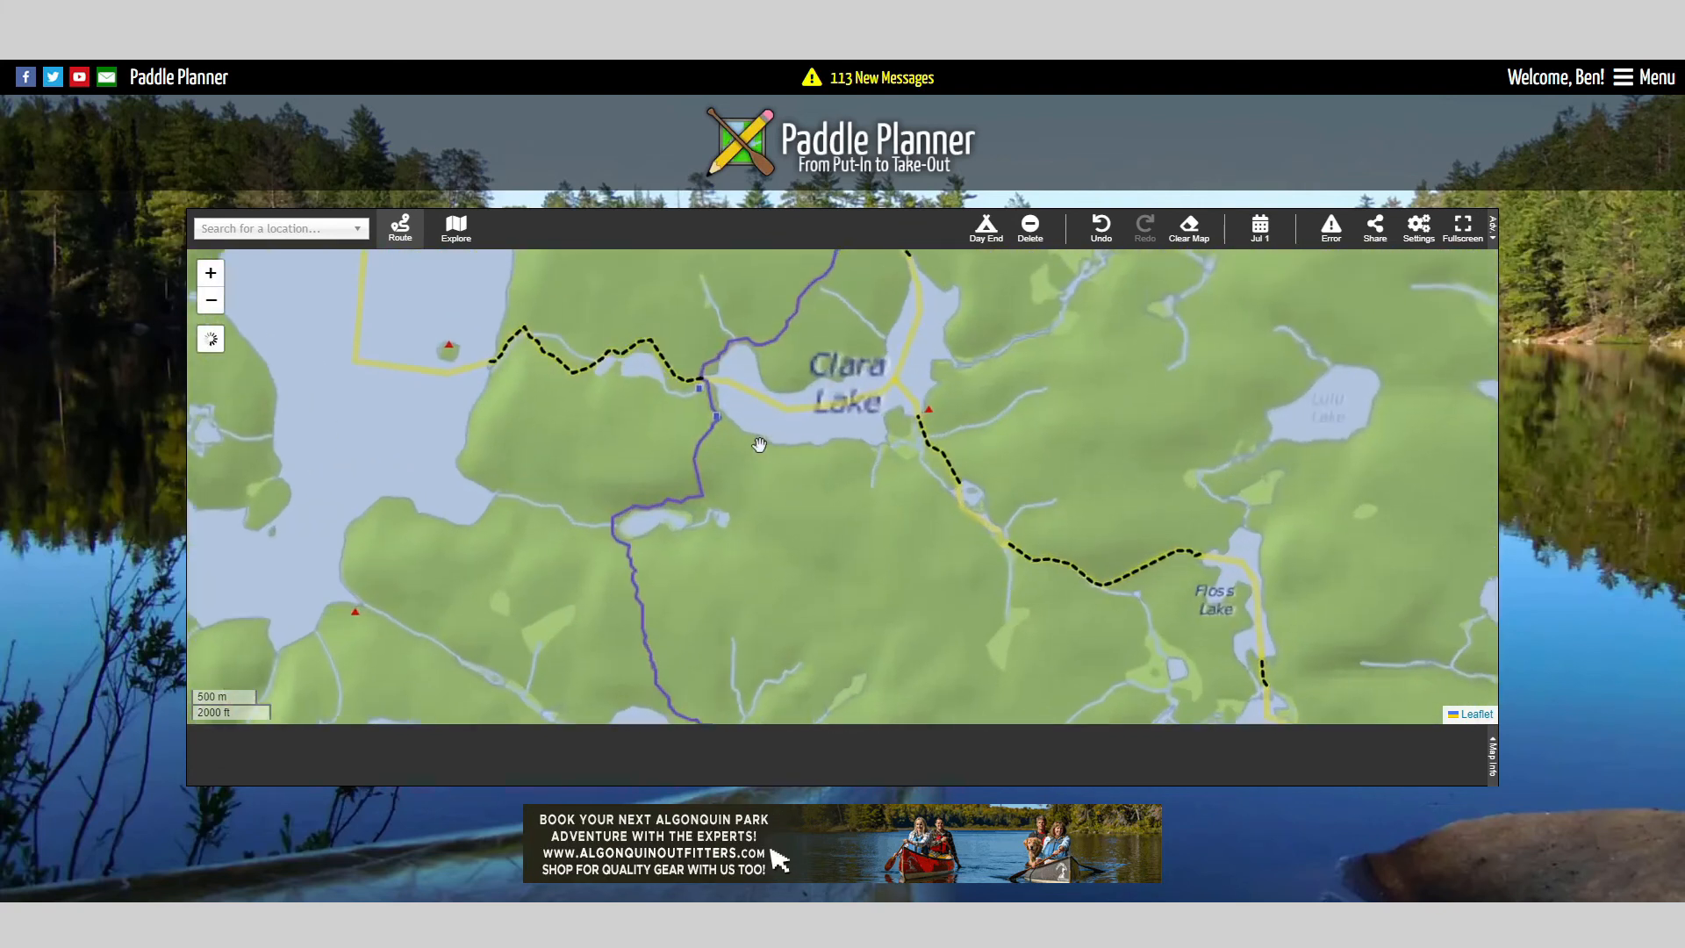
pyautogui.click(712, 414)
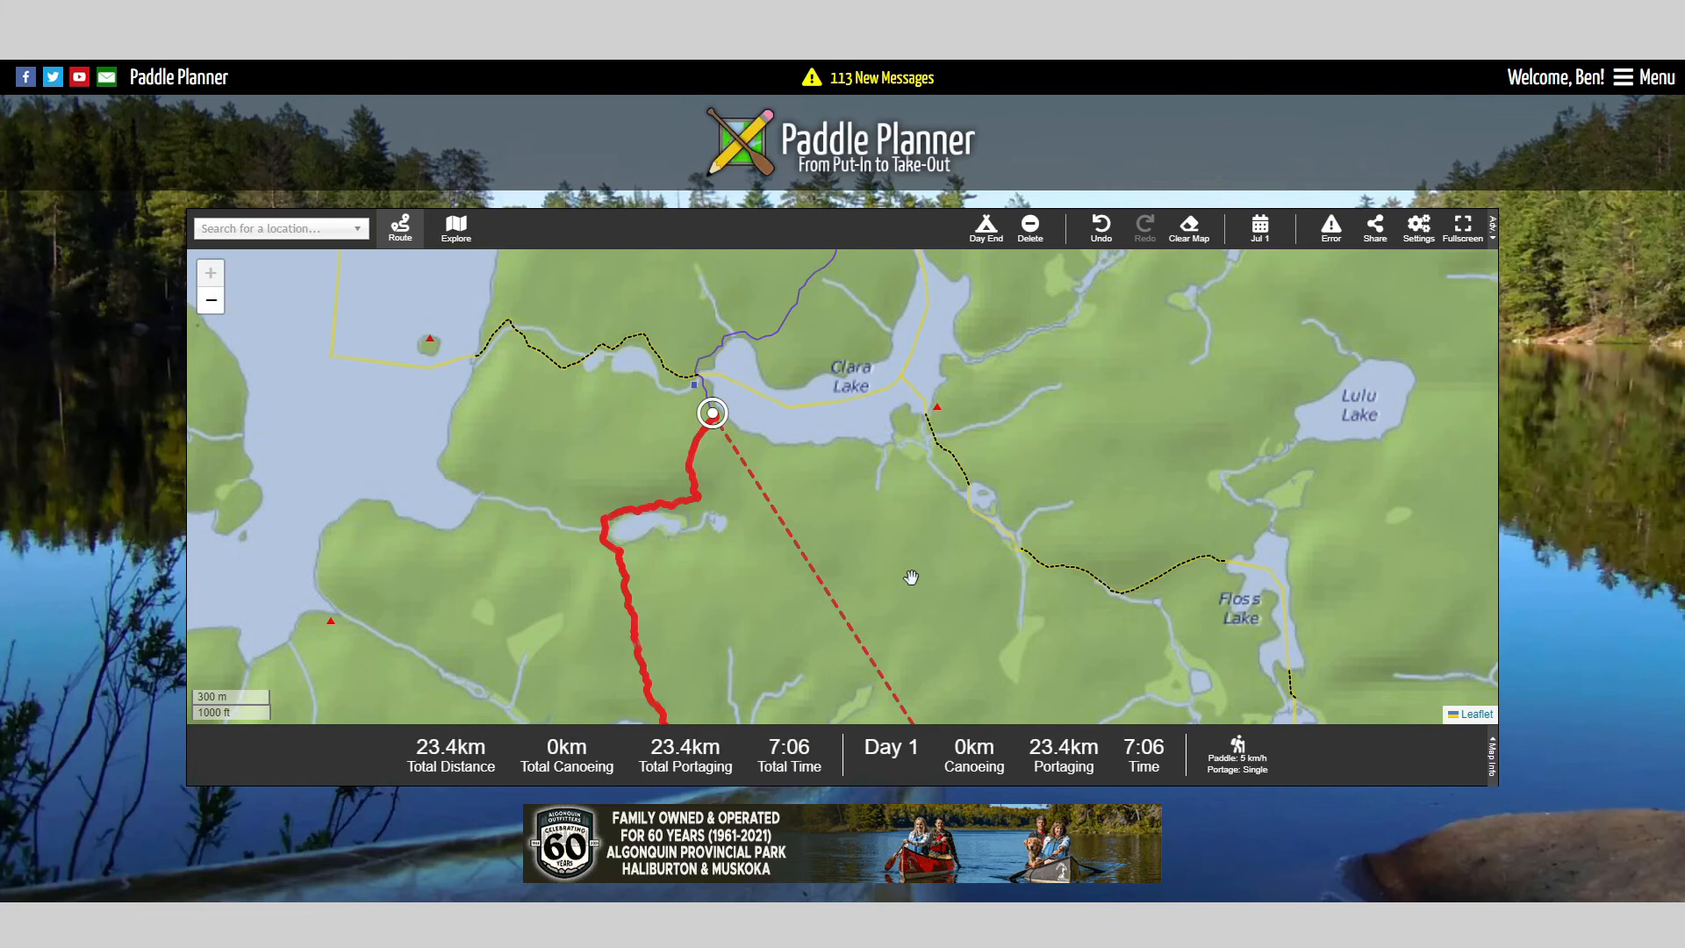
pyautogui.scroll(-1, 911, 576)
pyautogui.scroll(-1, 911, 579)
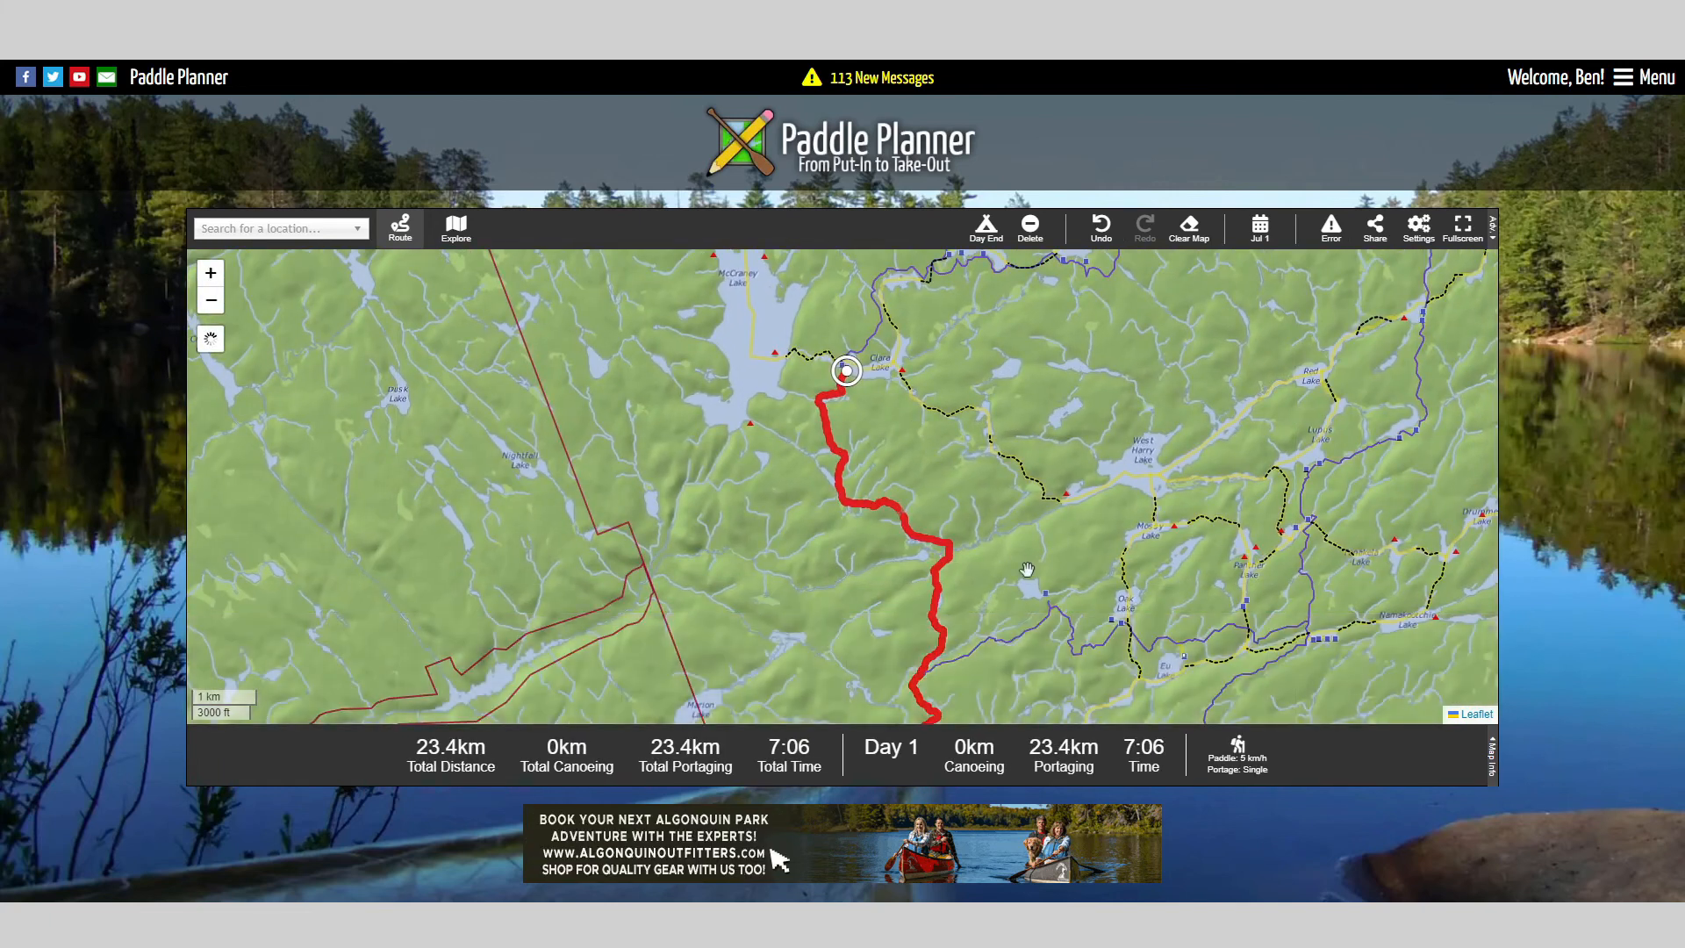
pyautogui.moveTo(1009, 649); pyautogui.dragTo(1009, 566)
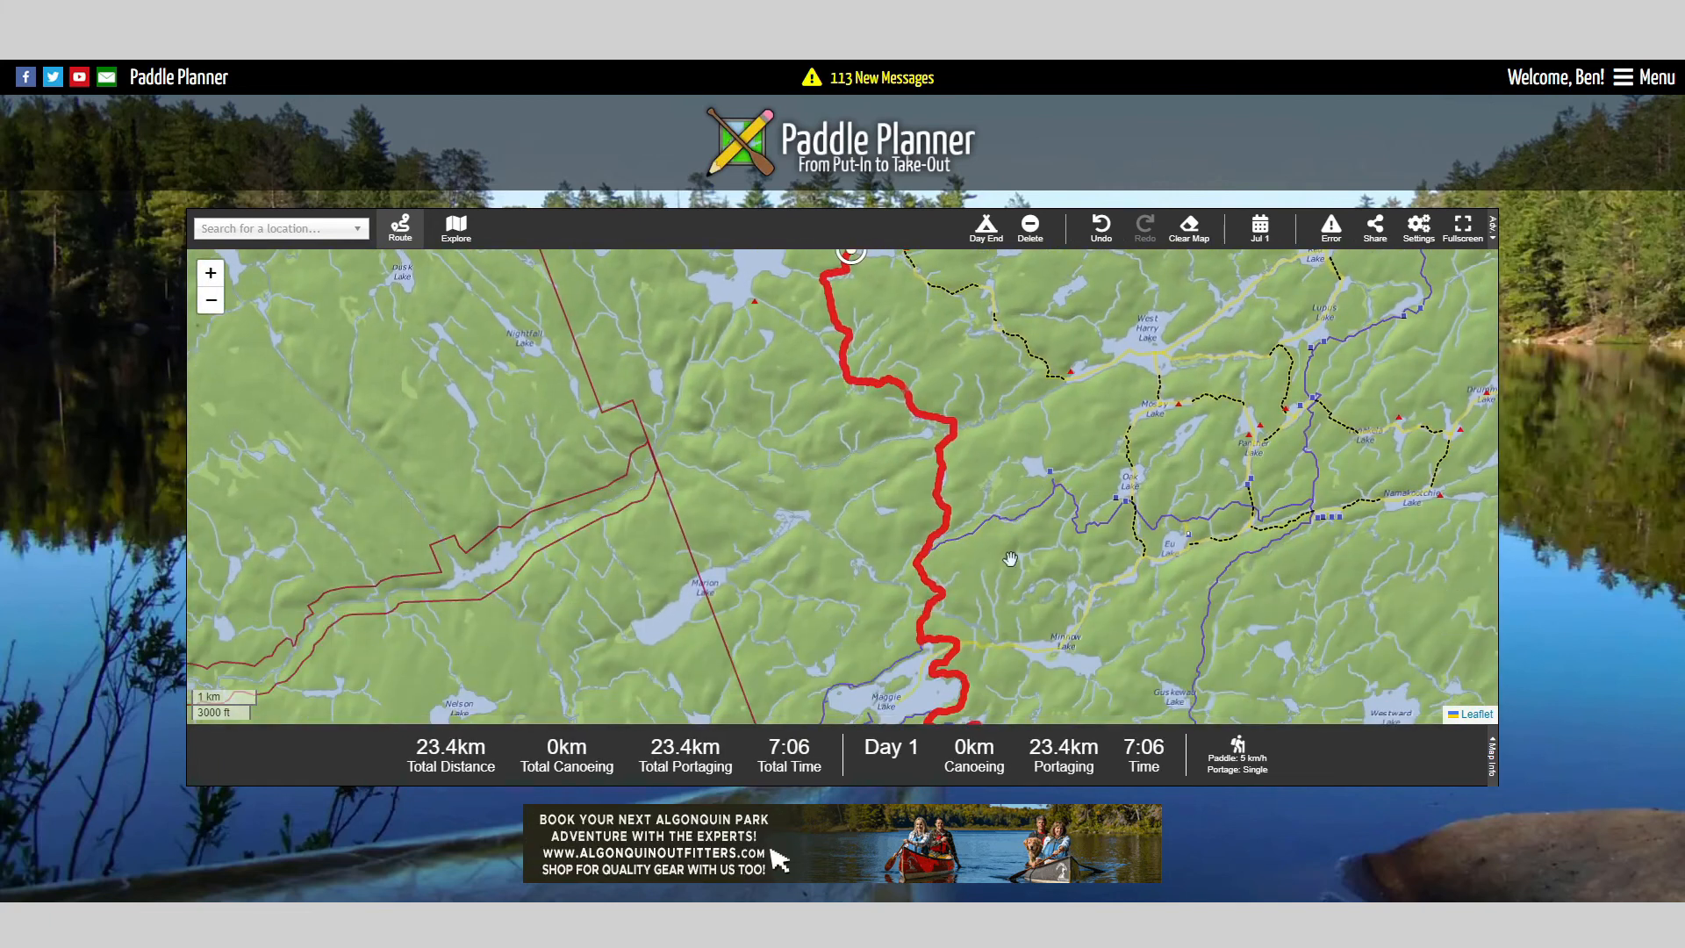
pyautogui.scroll(-1, 1009, 575)
pyautogui.moveTo(1011, 636); pyautogui.dragTo(922, 564)
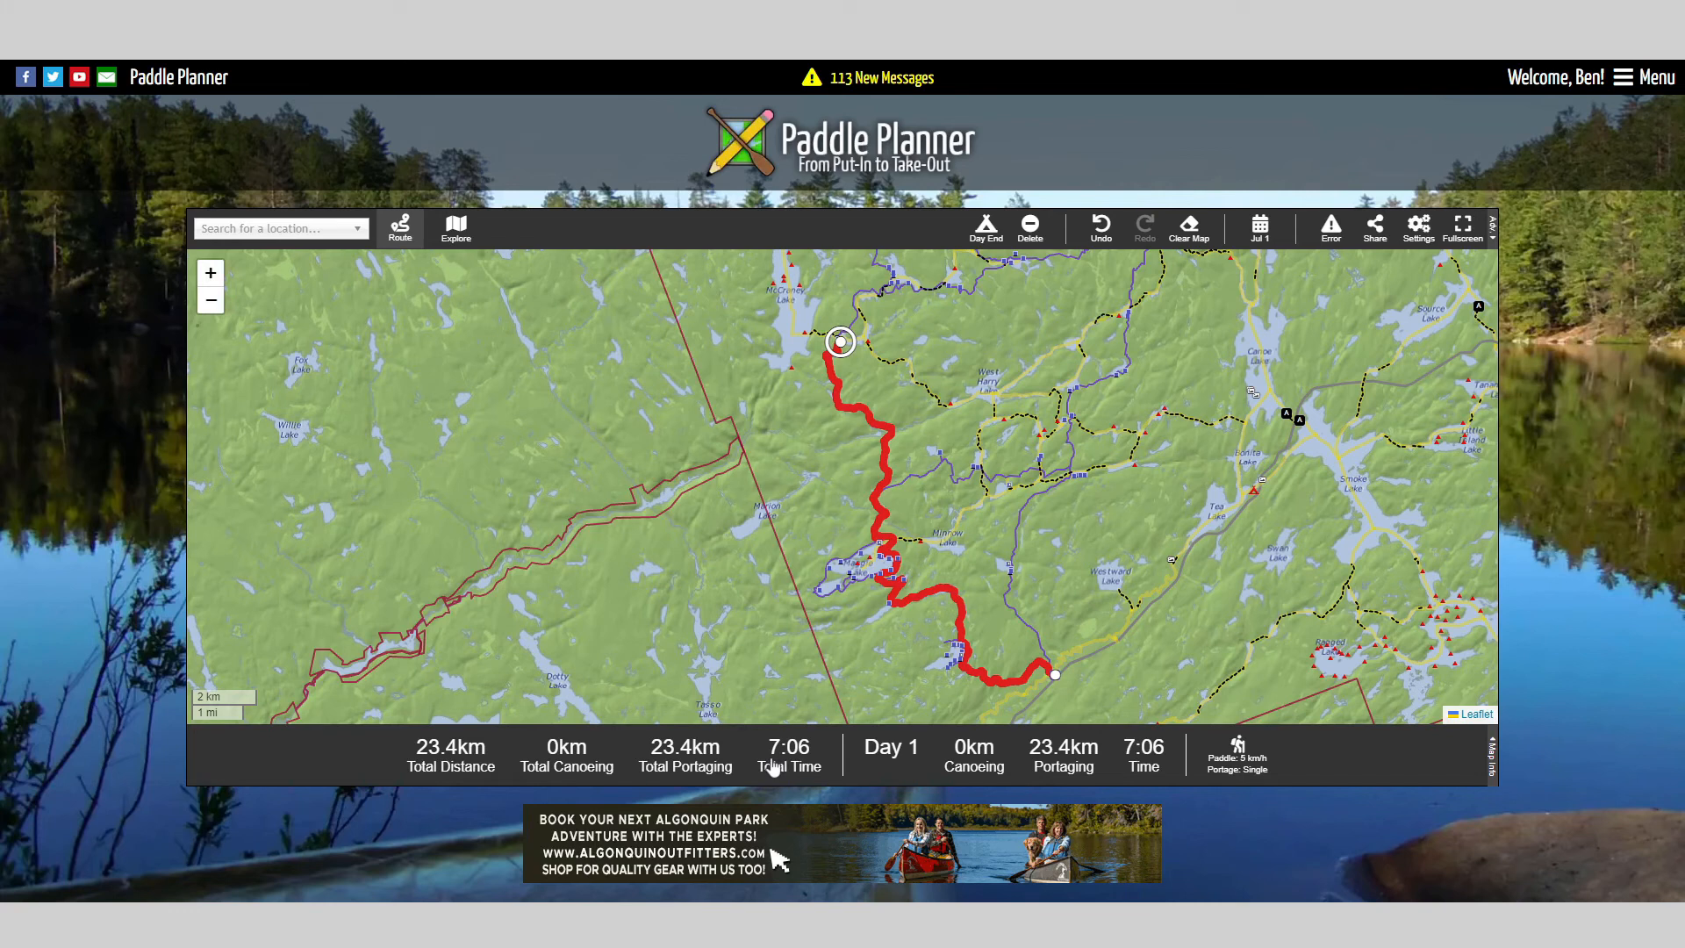
# Step: Switch the Route Builder speed to Custom and set the portage speed to 3 km/h for the hiking route
pyautogui.click(1237, 771)
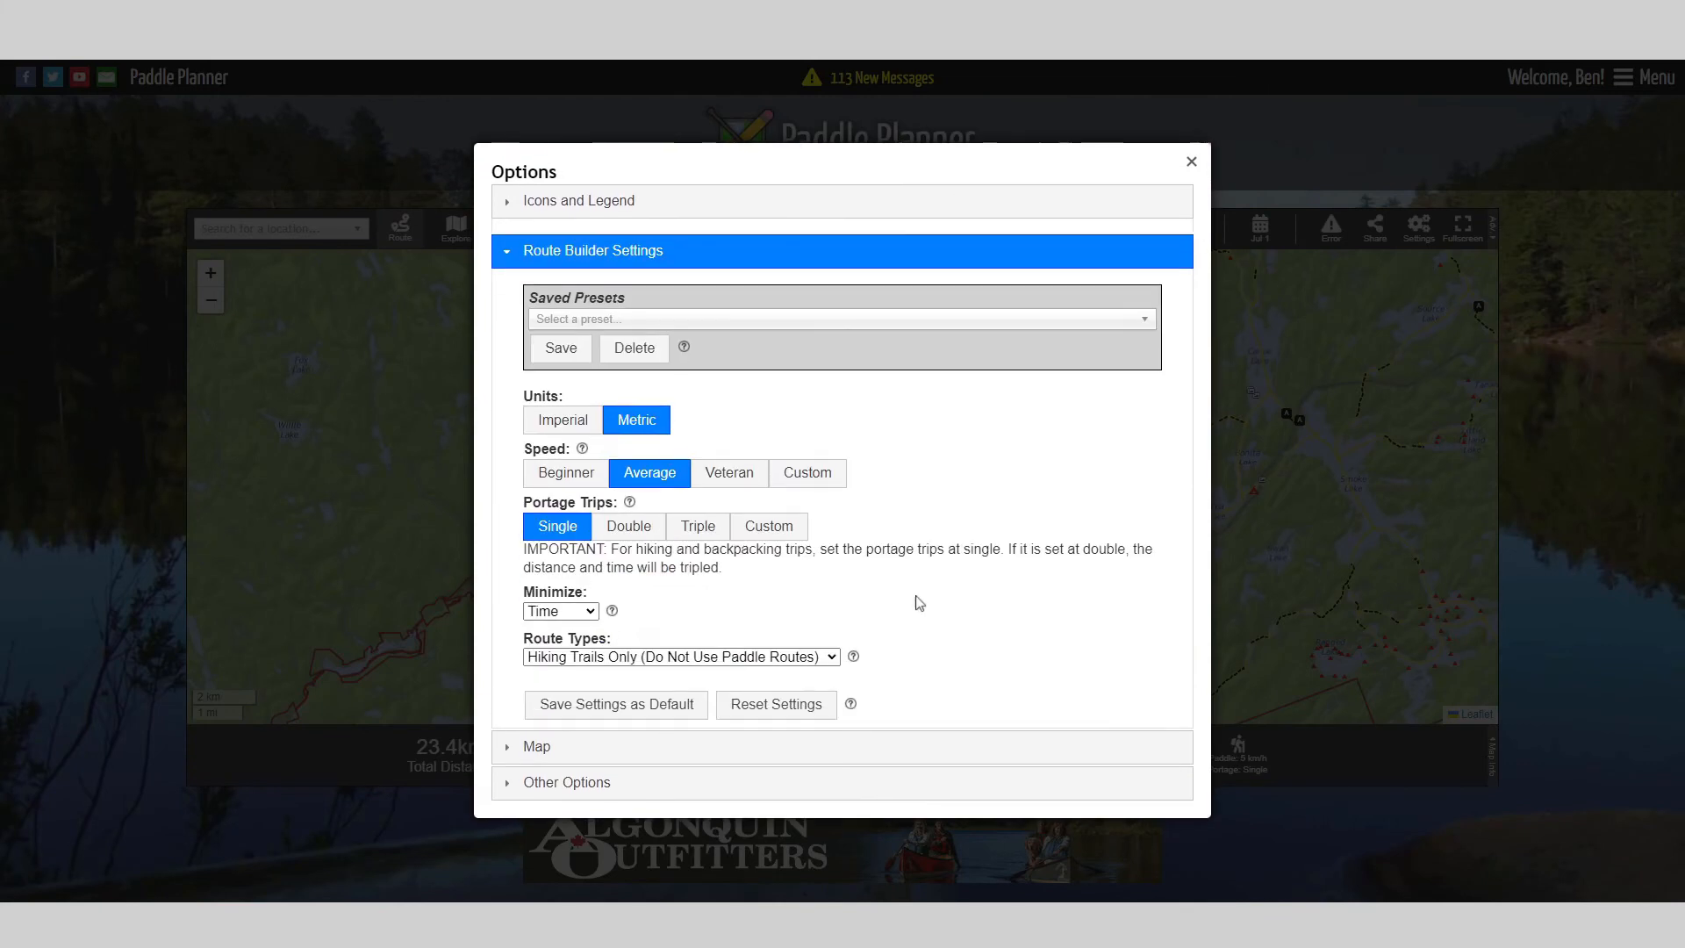
pyautogui.click(805, 466)
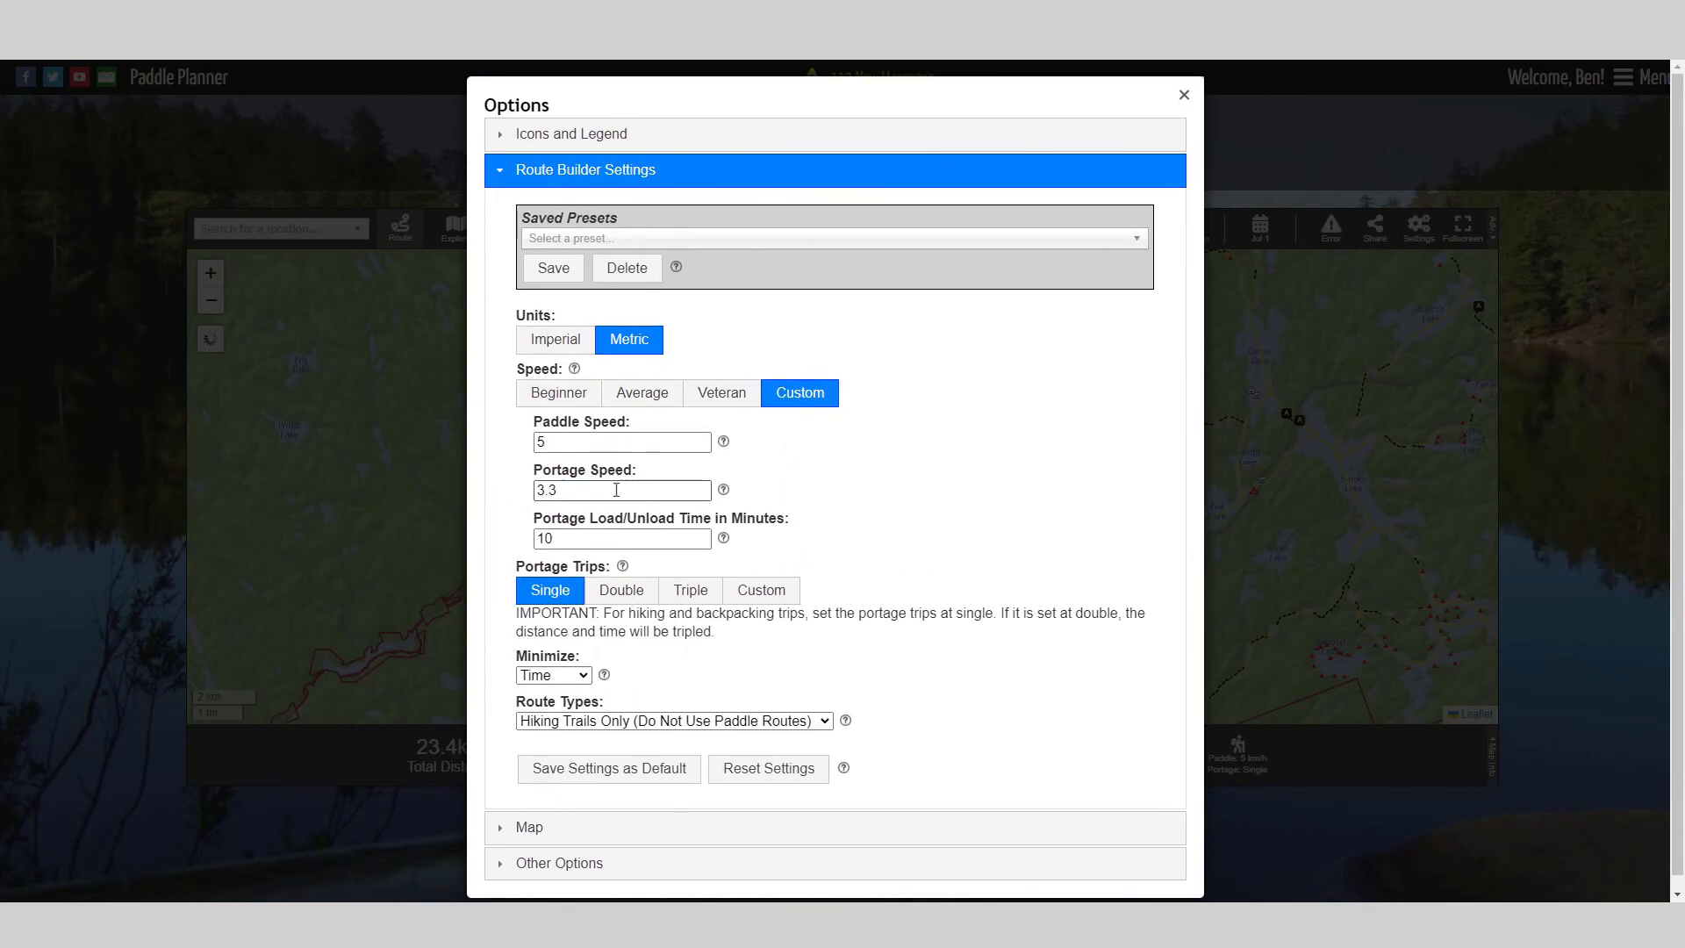
pyautogui.doubleClick(538, 485)
pyautogui.write('3')
pyautogui.click(941, 500)
pyautogui.click(1248, 588)
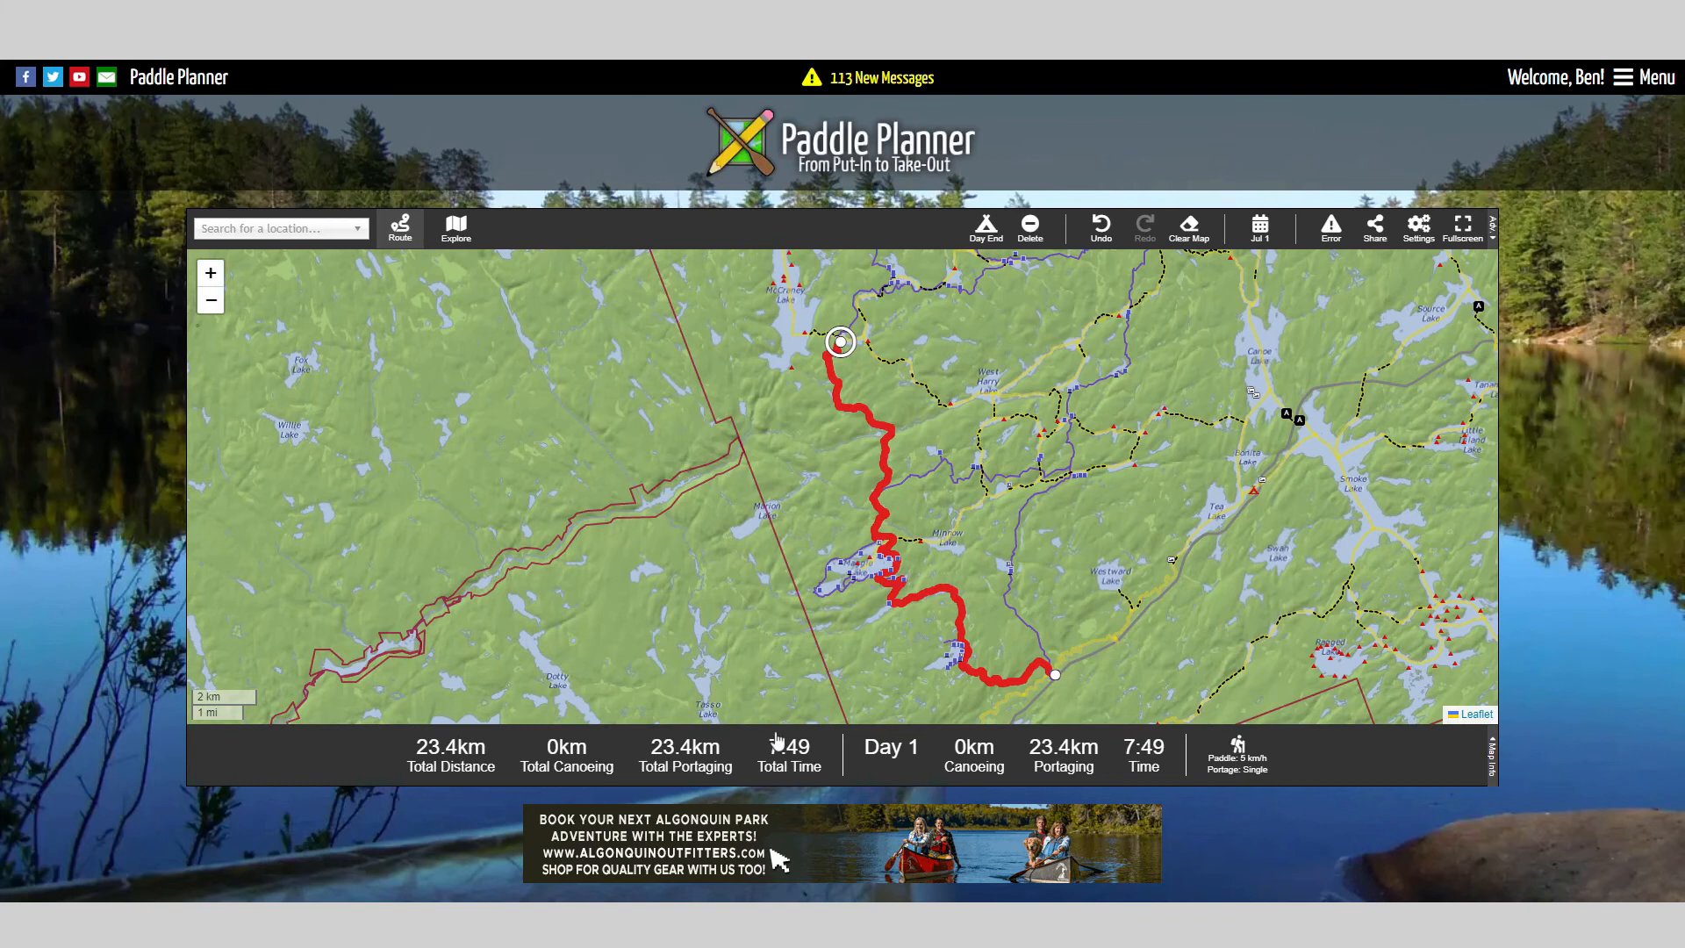